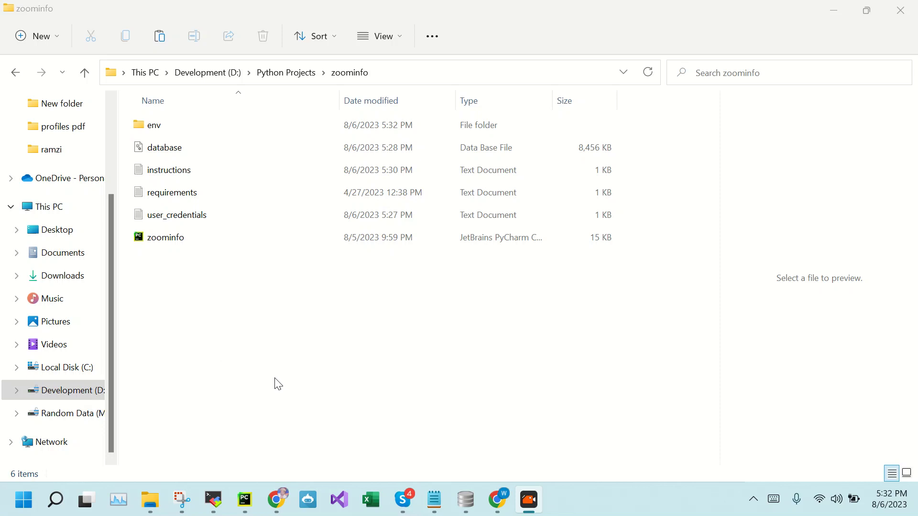
# Open the zoominfo project's instructions text file in Notepad
pyautogui.click(163, 175)
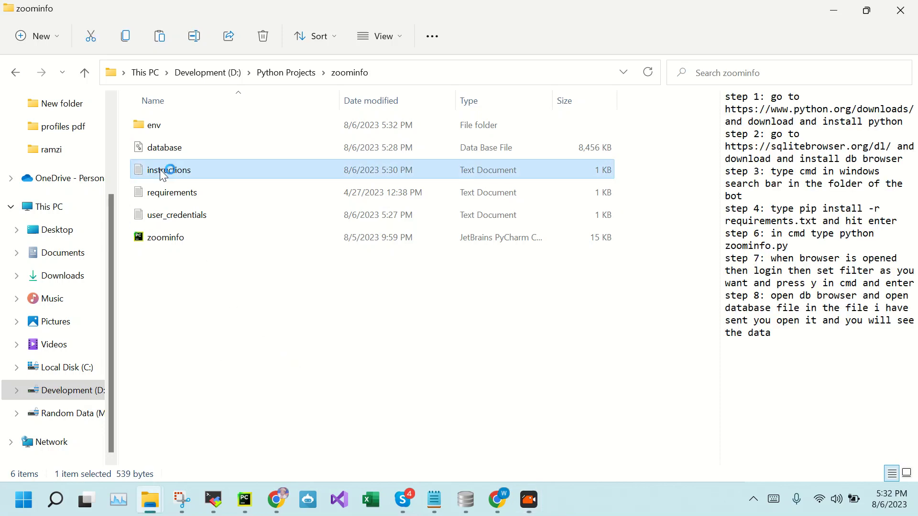
pyautogui.doubleClick(164, 172)
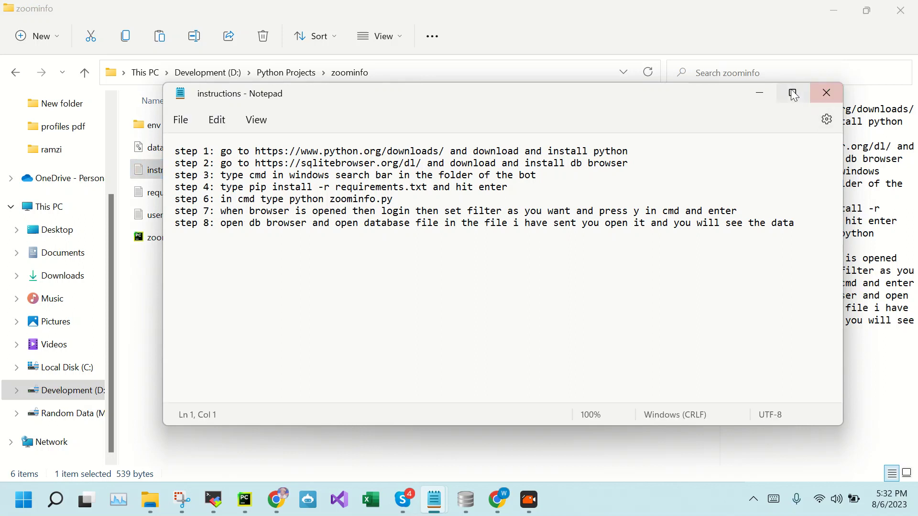
# Maximize Notepad, read setup steps 1–3, then return to the zoominfo folder window
pyautogui.click(793, 92)
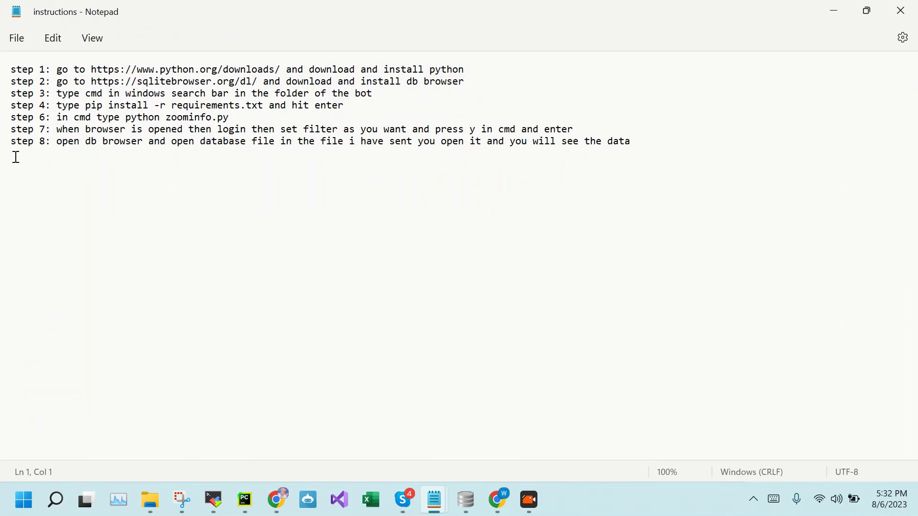
pyautogui.moveTo(58, 70); pyautogui.dragTo(487, 74)
pyautogui.click(487, 72)
pyautogui.moveTo(58, 80); pyautogui.dragTo(475, 86)
pyautogui.moveTo(57, 95); pyautogui.dragTo(389, 96)
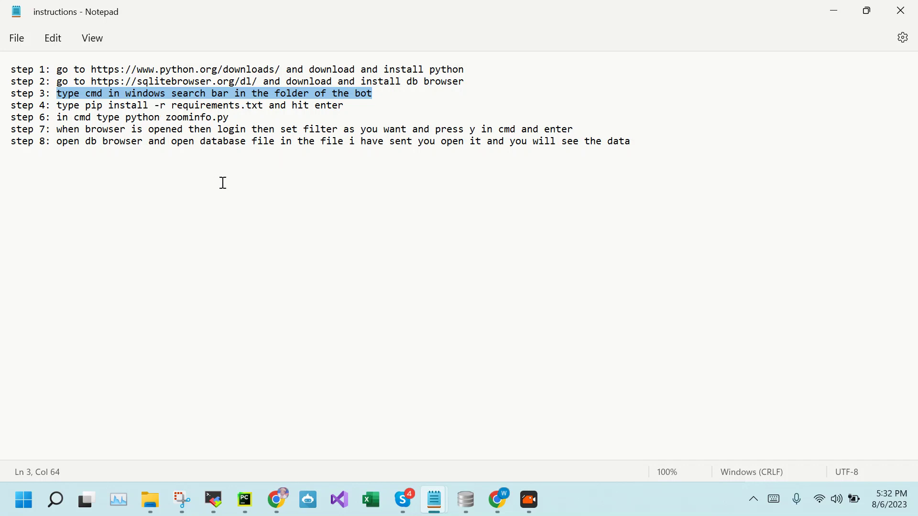
pyautogui.moveTo(150, 511)
pyautogui.click(211, 444)
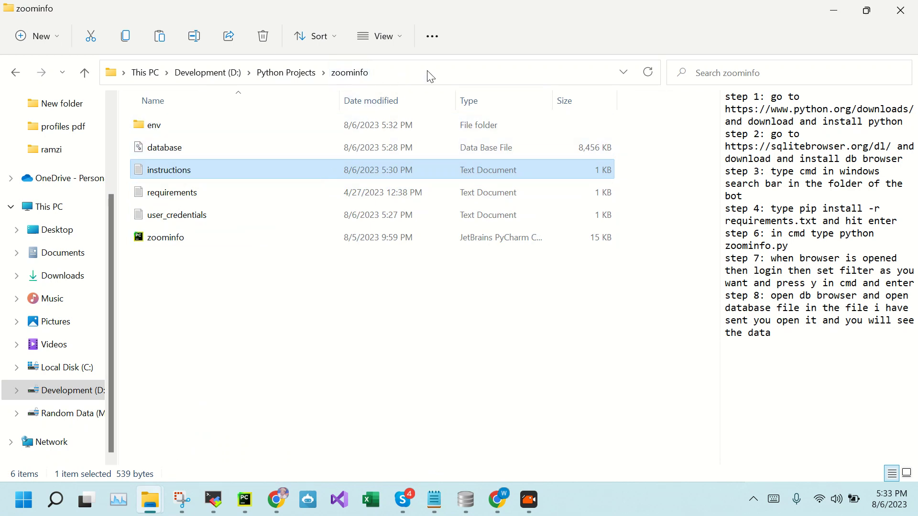
# Navigate into the env\Scripts folder and type cmd into the address bar
pyautogui.click(152, 127)
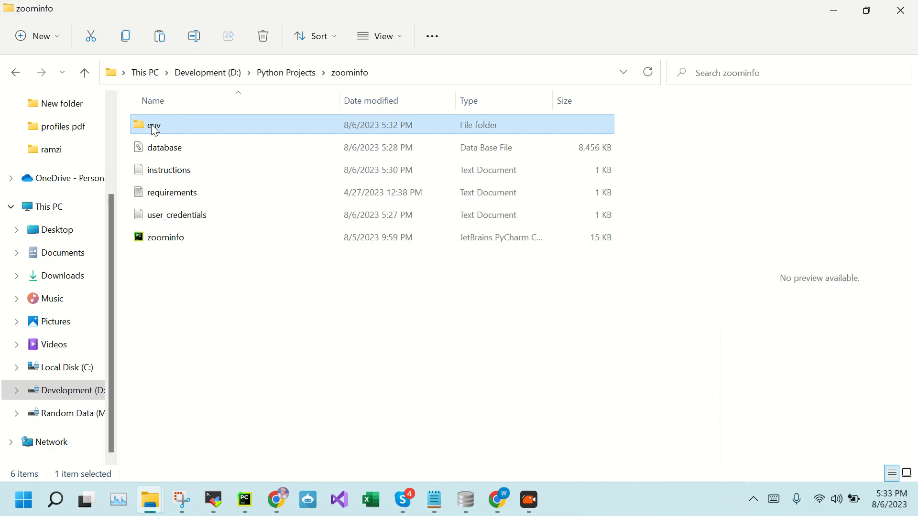
pyautogui.click(154, 151)
pyautogui.click(156, 132)
pyautogui.doubleClick(158, 135)
pyautogui.doubleClick(157, 130)
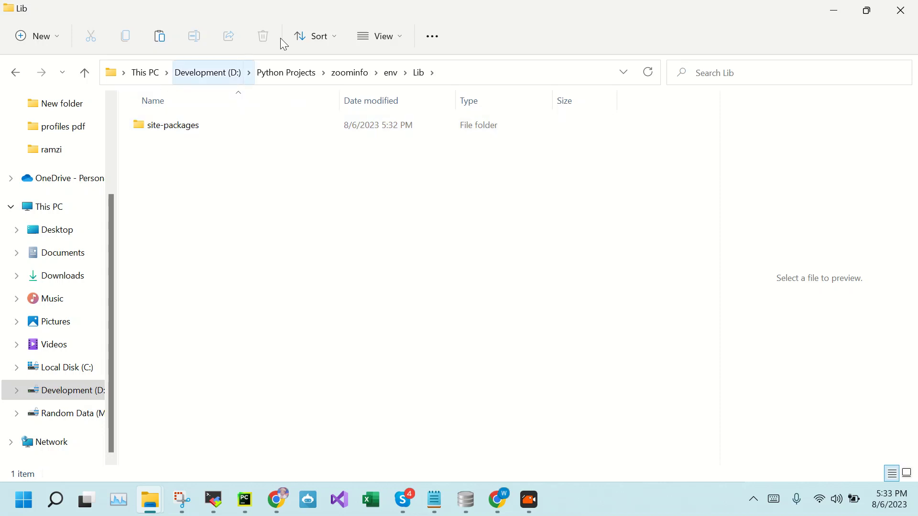
pyautogui.click(382, 79)
pyautogui.doubleClick(152, 150)
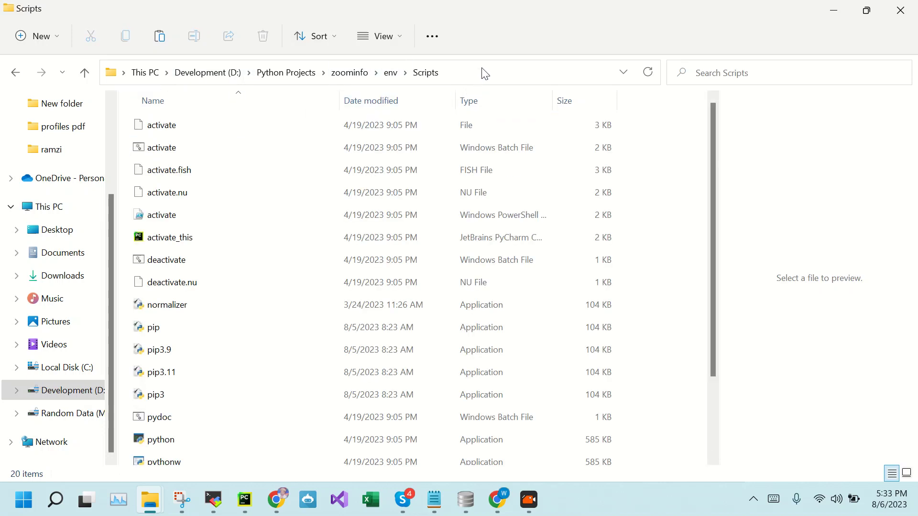
pyautogui.click(481, 70)
pyautogui.write('cmd')
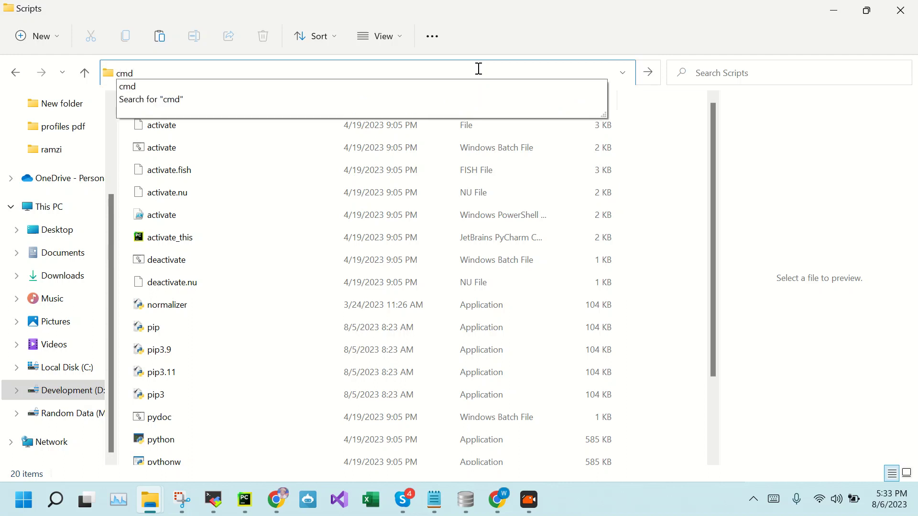
# Launch Command Prompt in Scripts and activate the env virtual environment
pyautogui.press('Return')
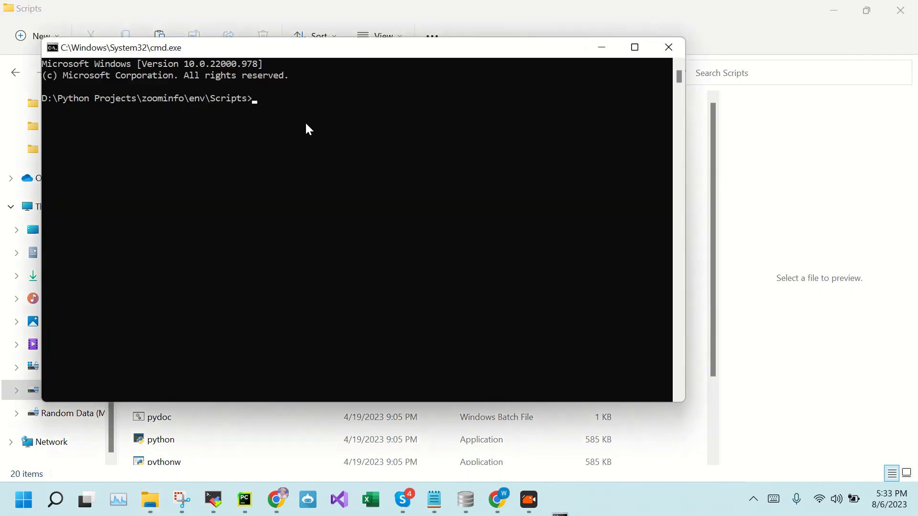
pyautogui.moveTo(221, 51); pyautogui.dragTo(317, 95)
pyautogui.write('activate')
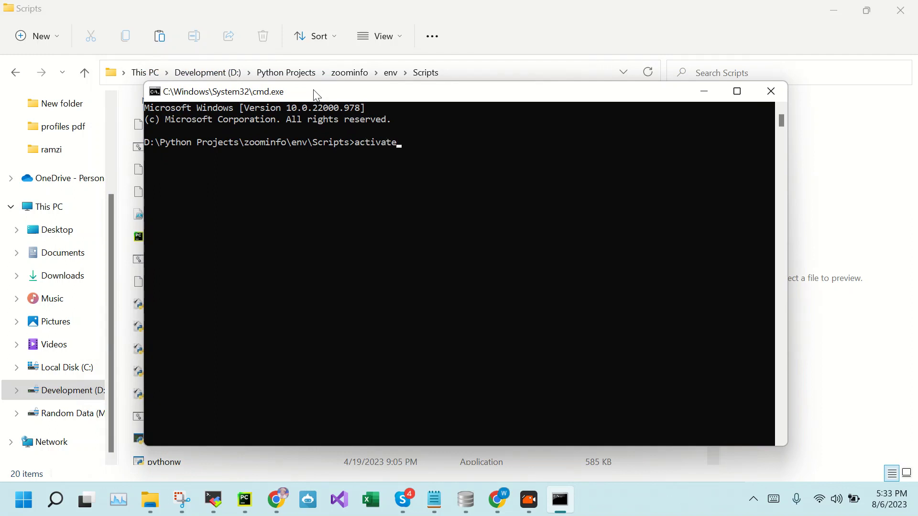
pyautogui.press('Return')
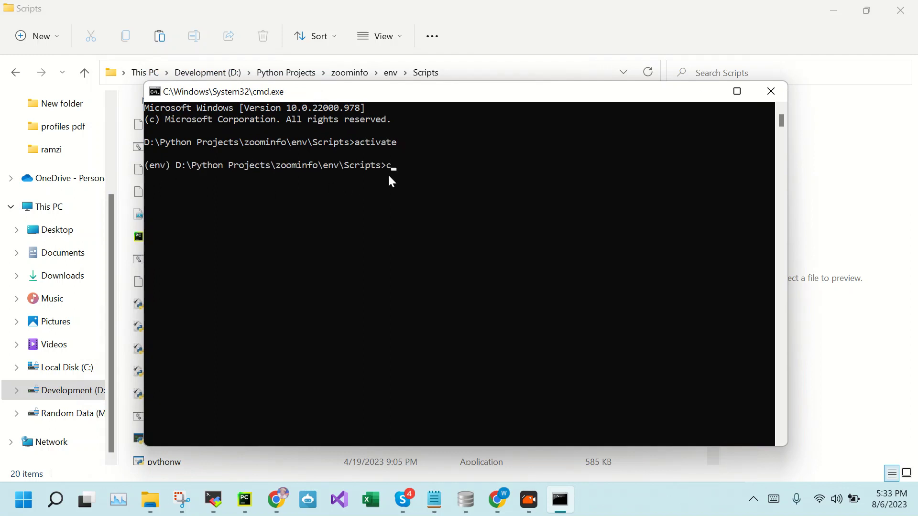
# Run cd .. twice to reach the zoominfo folder, and show it in Explorer
pyautogui.write('cd ..')
pyautogui.press('Return')
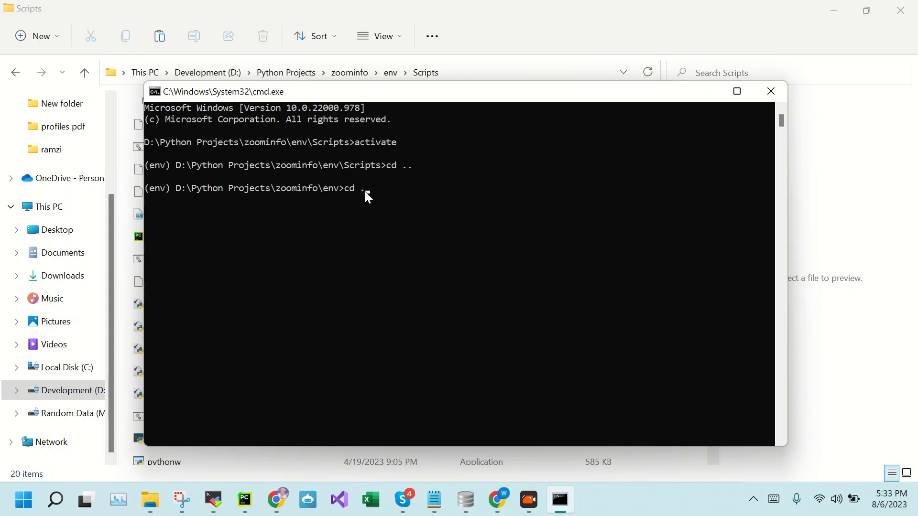
pyautogui.press('Return')
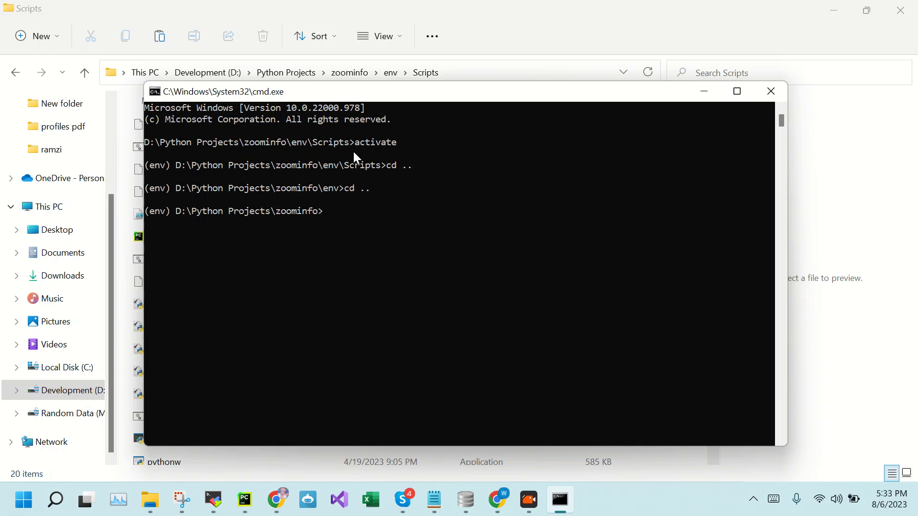
pyautogui.moveTo(347, 92); pyautogui.dragTo(486, 138)
pyautogui.click(351, 73)
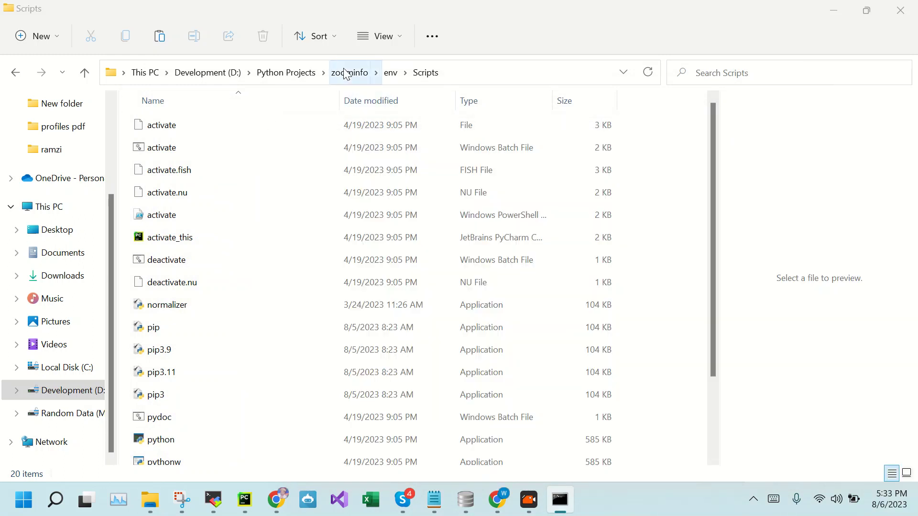
pyautogui.click(306, 121)
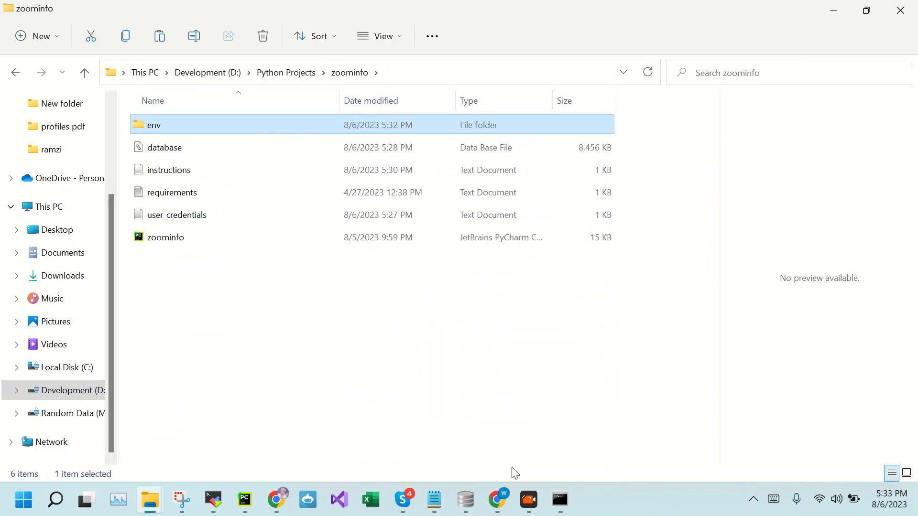
# Review step 4 in Notepad: pip install -r requirements.txt
pyautogui.moveTo(434, 502)
pyautogui.click(576, 428)
pyautogui.click(252, 169)
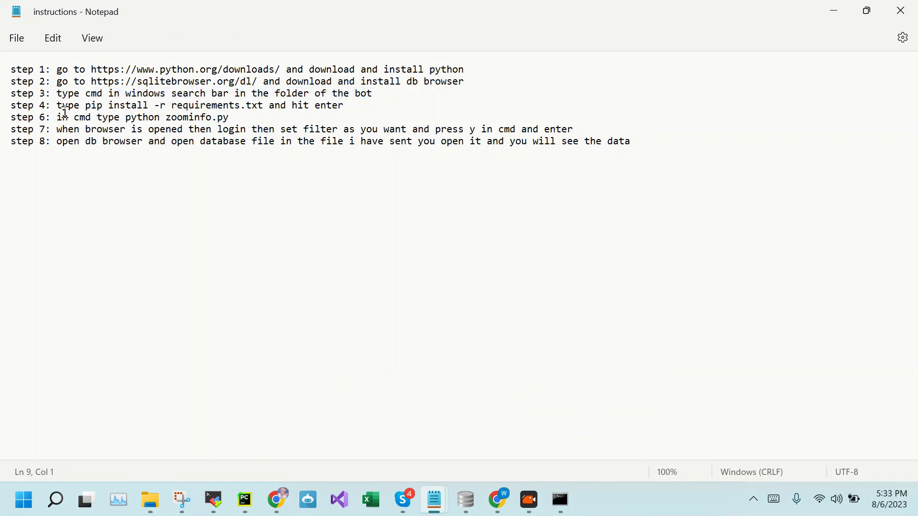
pyautogui.moveTo(59, 106); pyautogui.dragTo(347, 106)
# Preview requirements.txt (selenium, selenium-wire, colorama, requests), then bring Command Prompt back
pyautogui.moveTo(151, 500)
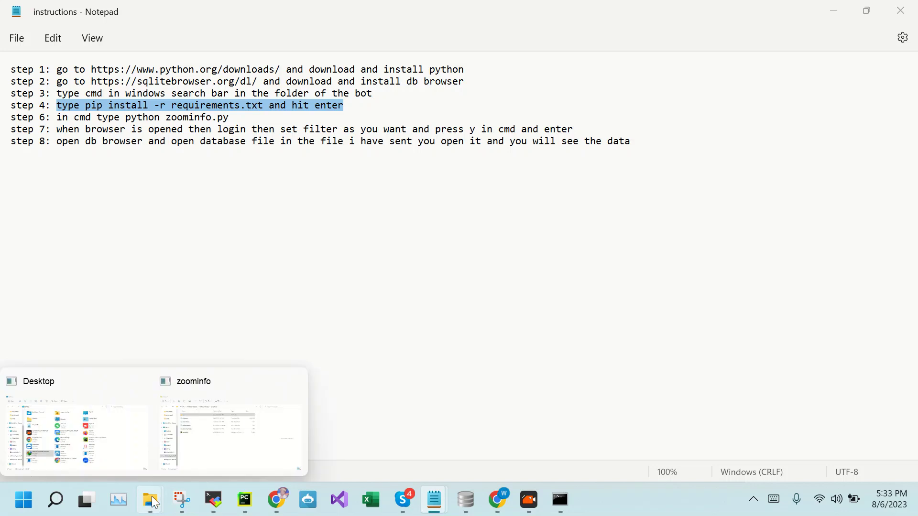
pyautogui.click(211, 445)
pyautogui.click(192, 196)
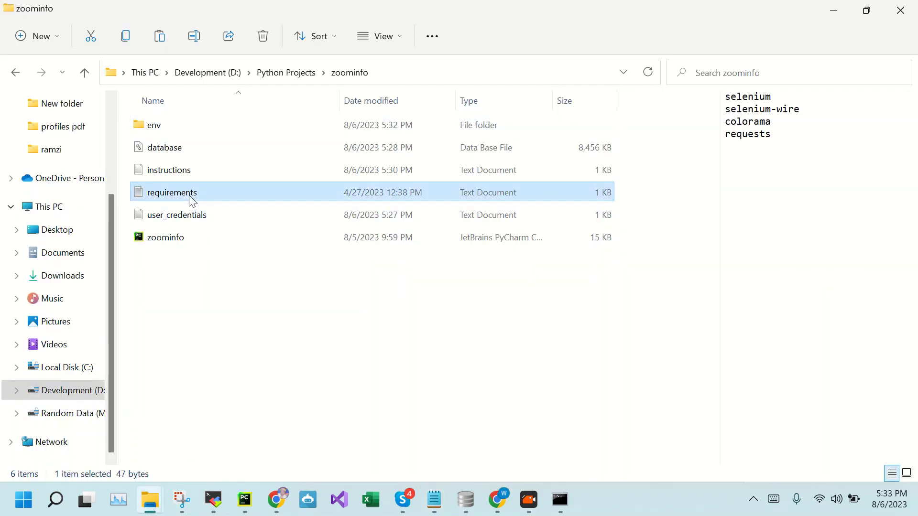
pyautogui.click(268, 306)
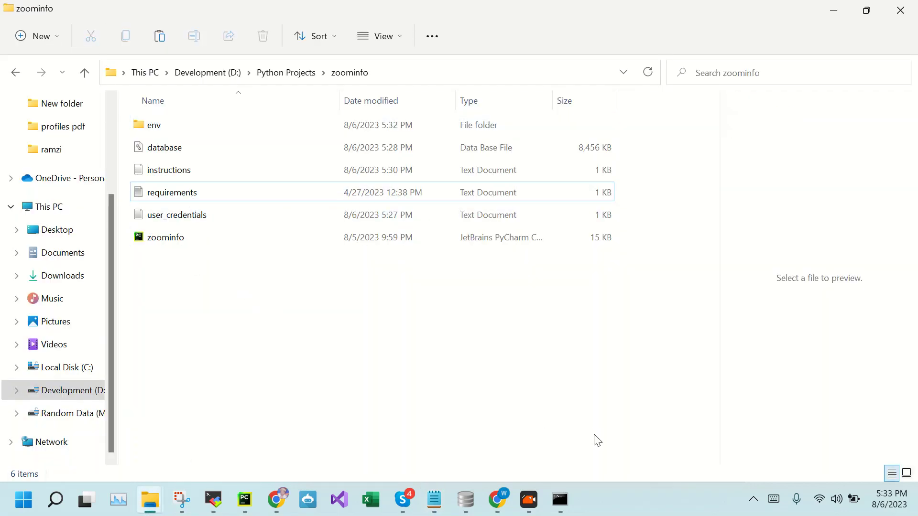
pyautogui.moveTo(558, 511)
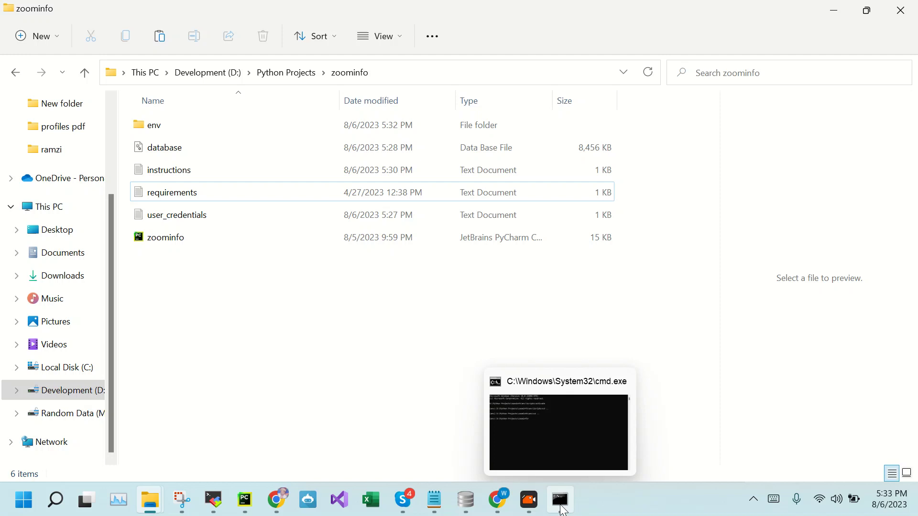
pyautogui.click(561, 501)
pyautogui.moveTo(449, 151); pyautogui.dragTo(338, 105)
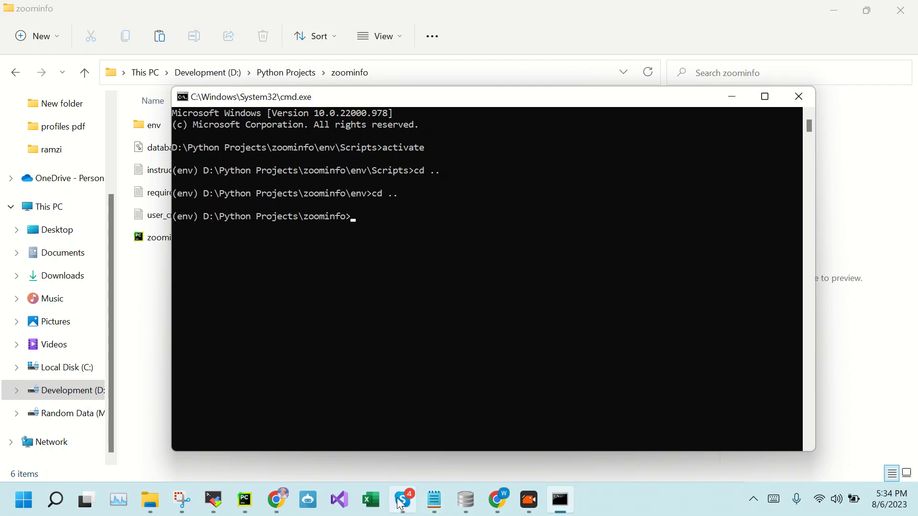
# Read step 6 in Notepad and highlight the script name zoominfo.py
pyautogui.moveTo(434, 502)
pyautogui.click(584, 443)
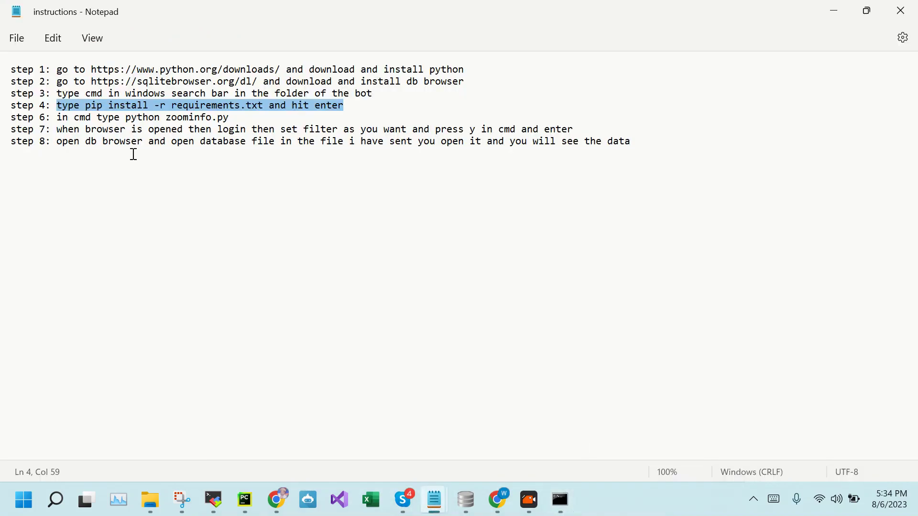
pyautogui.moveTo(57, 116); pyautogui.dragTo(236, 122)
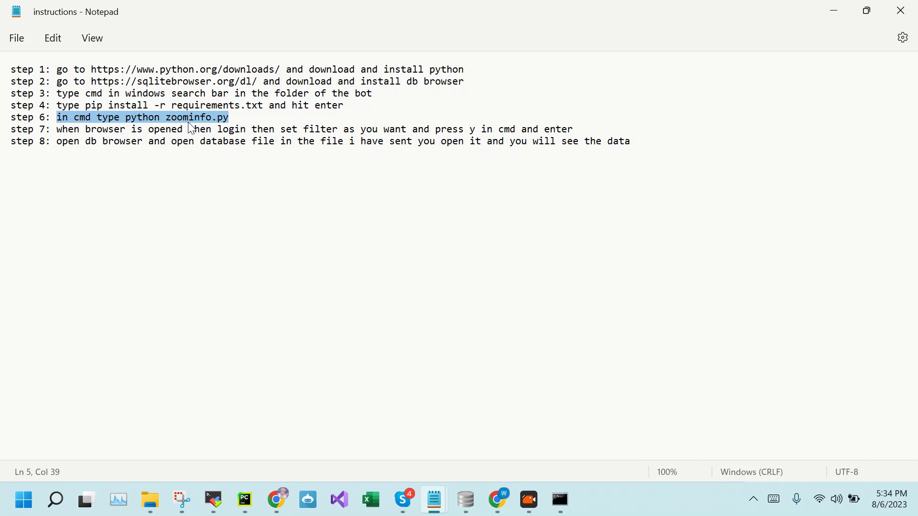
pyautogui.click(163, 117)
pyautogui.moveTo(169, 116); pyautogui.dragTo(240, 119)
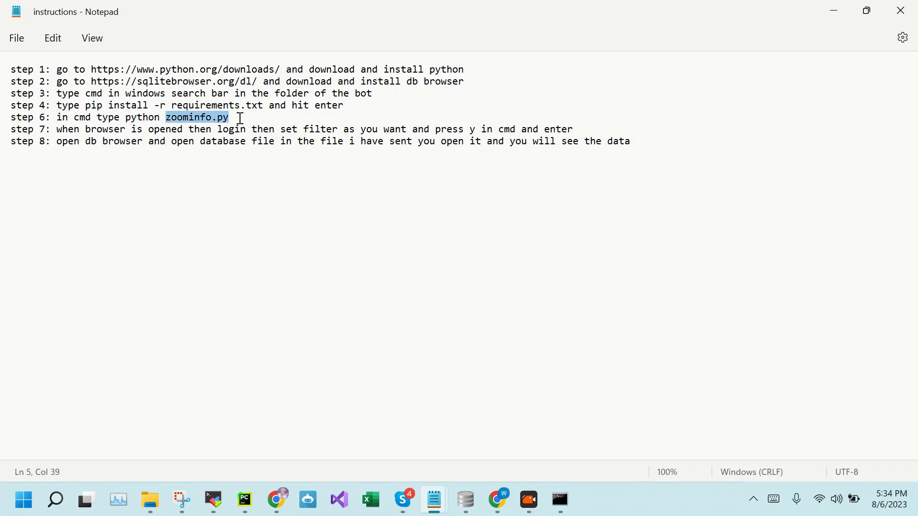
# Run python zoominfo.py in the activated Command Prompt
pyautogui.click(561, 500)
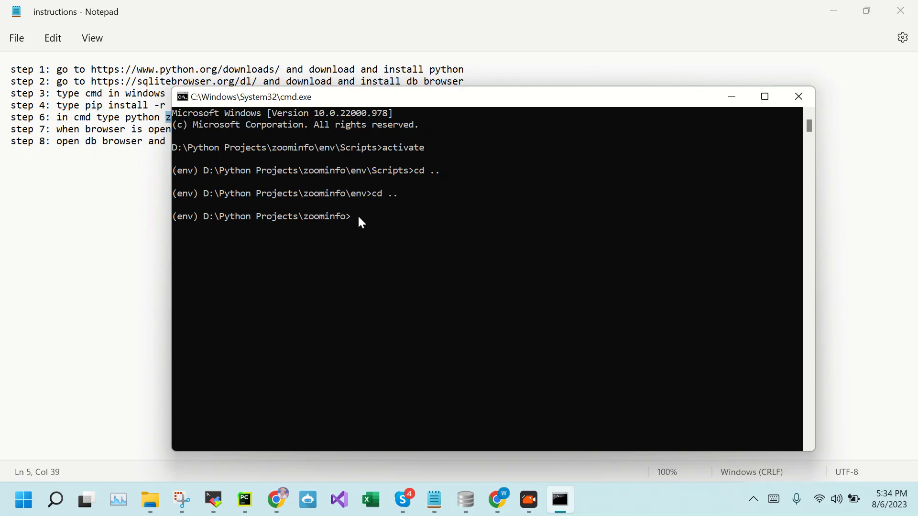
pyautogui.write('python zoominfo.py')
pyautogui.press('Return')
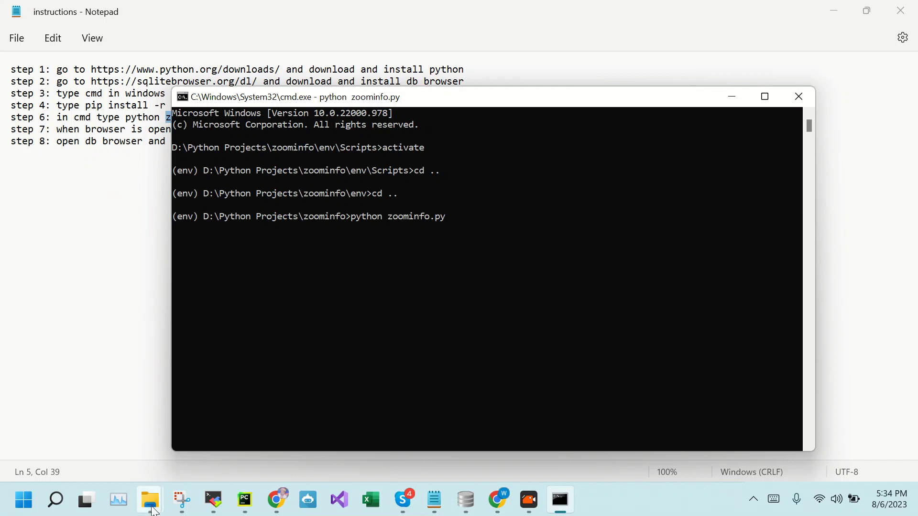
# Maximize the bot's Chrome window, then bring the setup instructions in Notepad to front
pyautogui.moveTo(151, 501)
pyautogui.click(231, 439)
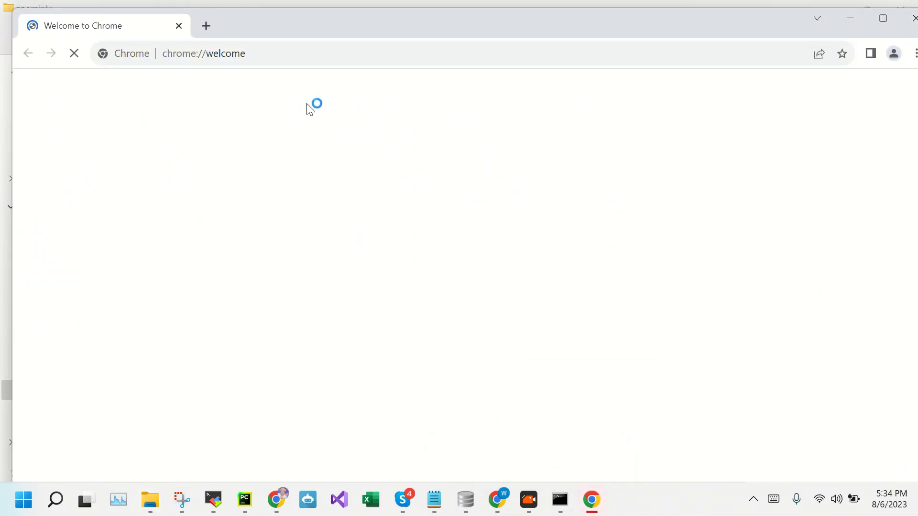
pyautogui.click(880, 22)
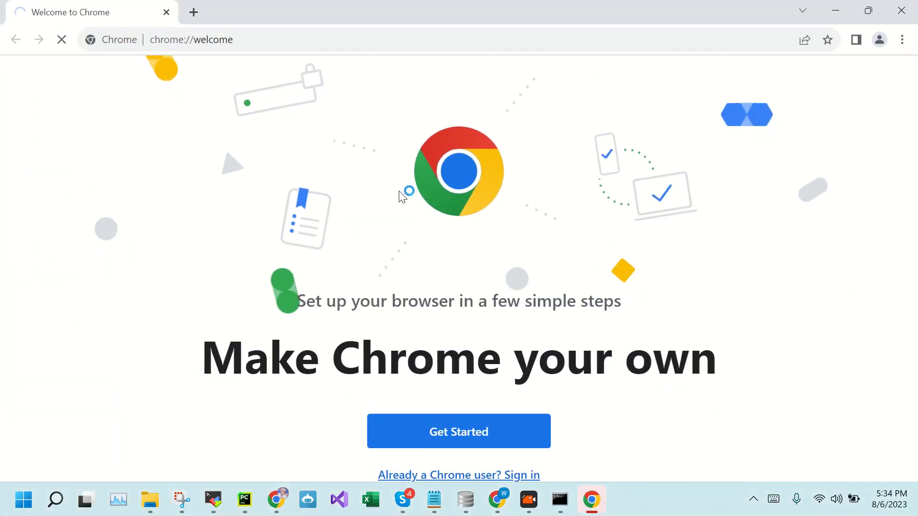
pyautogui.click(560, 501)
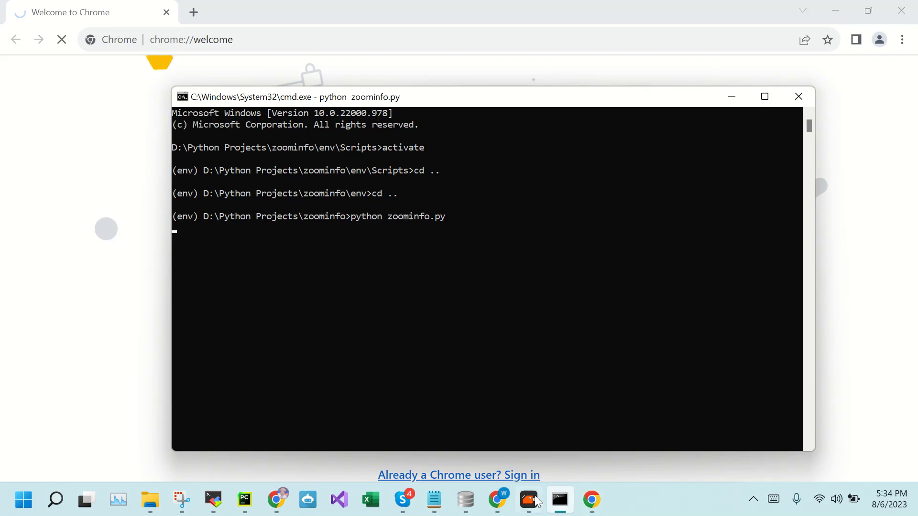
pyautogui.moveTo(438, 505)
pyautogui.click(580, 433)
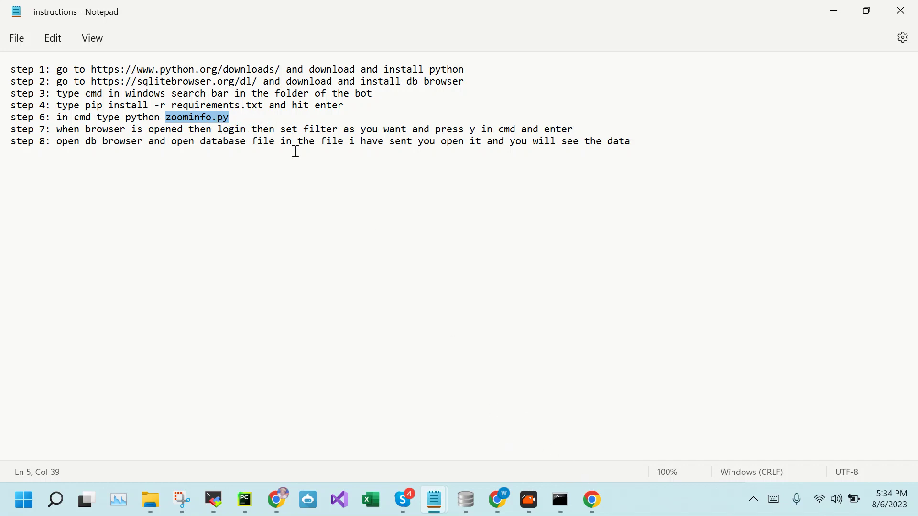
pyautogui.click(512, 424)
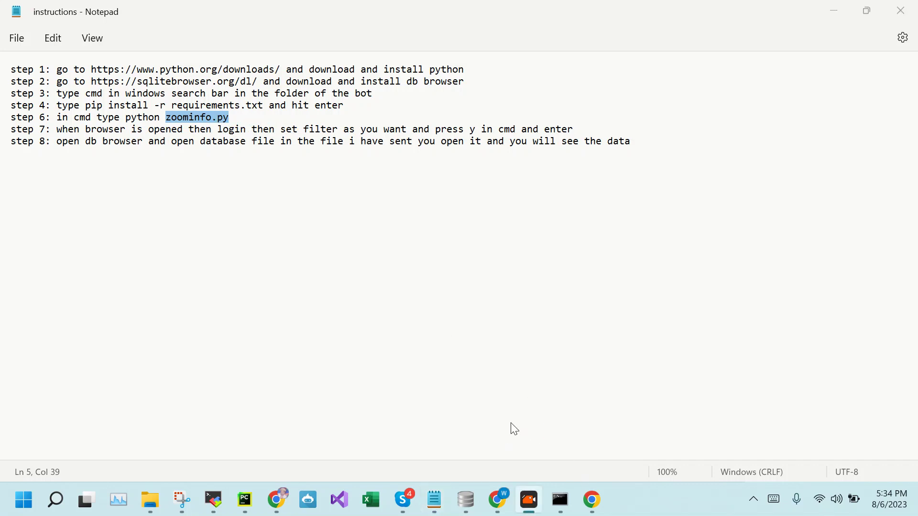
pyautogui.click(239, 152)
# Show the running zoominfo.py console while its Chrome window loads ZoomInfo SalesOS
pyautogui.click(571, 507)
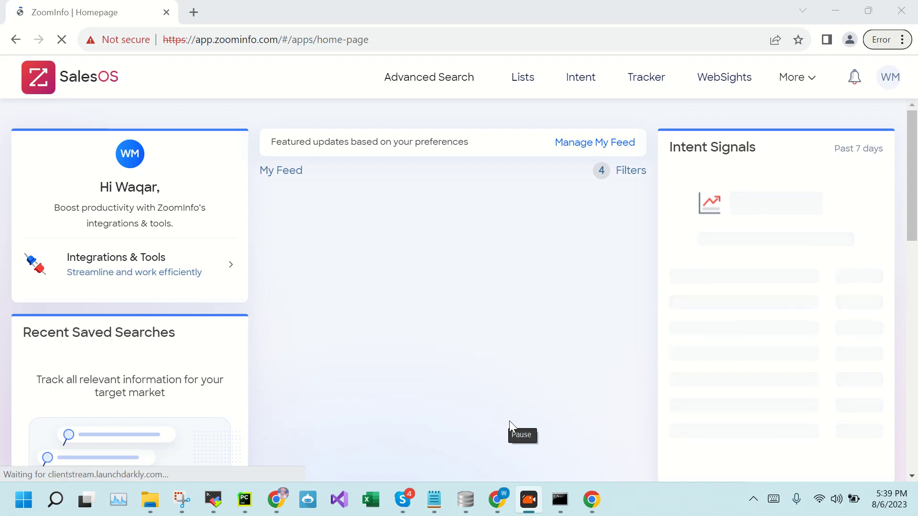
# Check the bot's console prompt, then return to the ZoomInfo homepage and dismiss the context menu
pyautogui.click(560, 500)
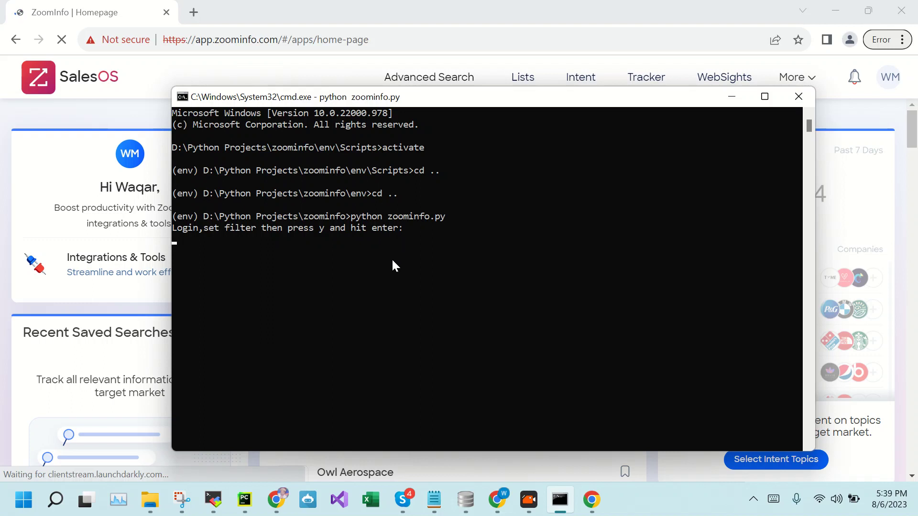
pyautogui.click(48, 116)
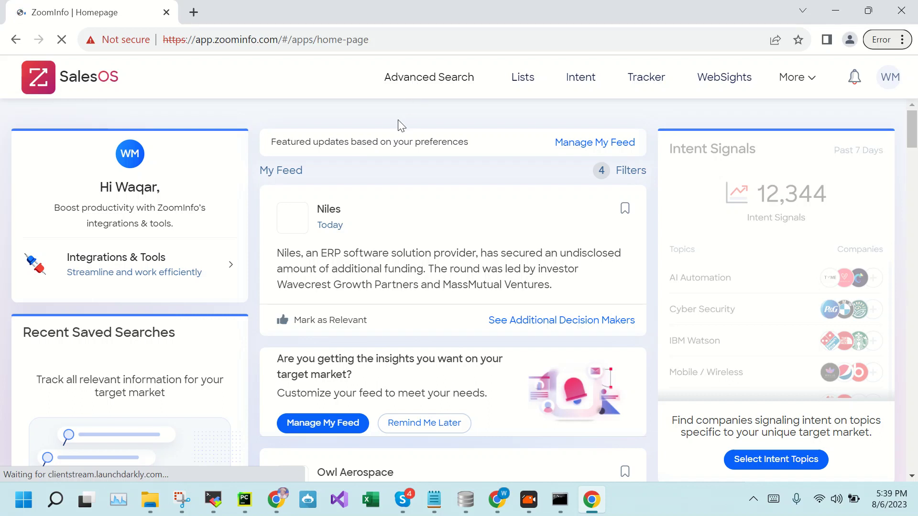
pyautogui.rightClick(414, 81)
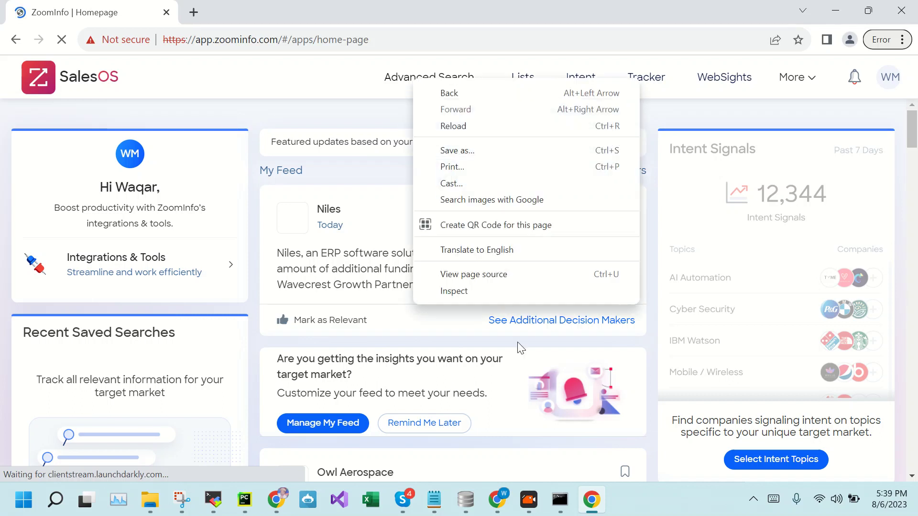
pyautogui.click(356, 128)
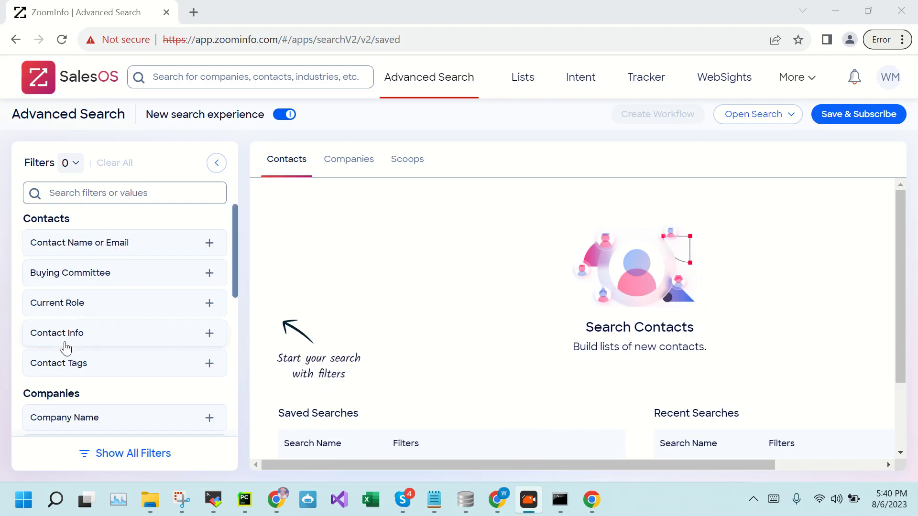
# Filter the contact search to the Finance industry and dismiss the Export tip
pyautogui.scroll(-1, 66, 348)
pyautogui.scroll(-2, 91, 318)
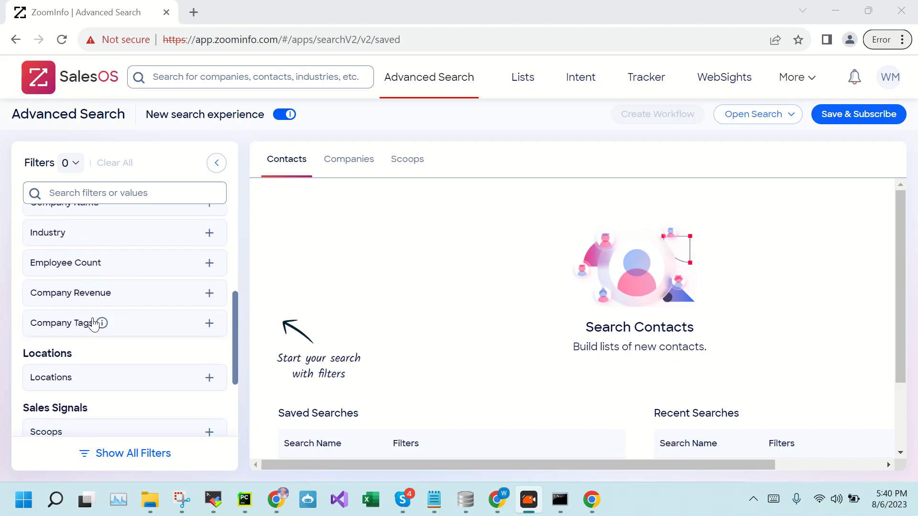
pyautogui.click(60, 235)
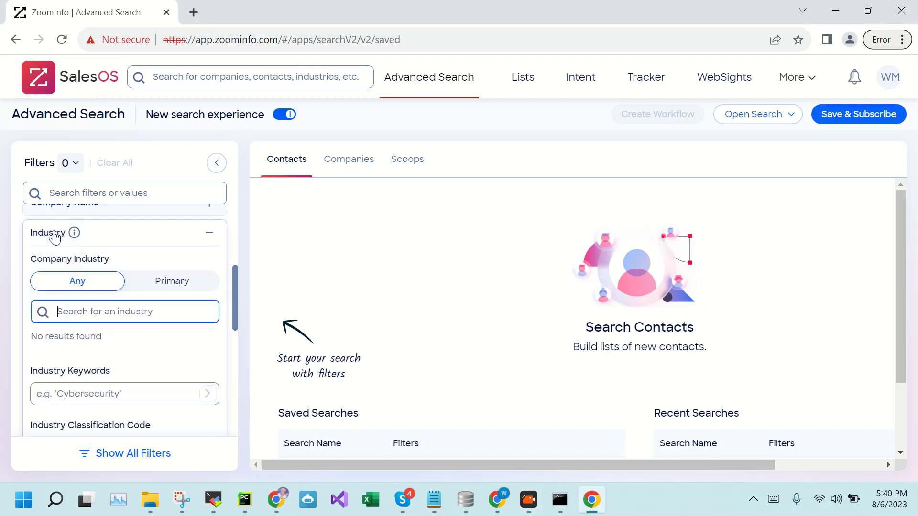
pyautogui.scroll(-3, 102, 348)
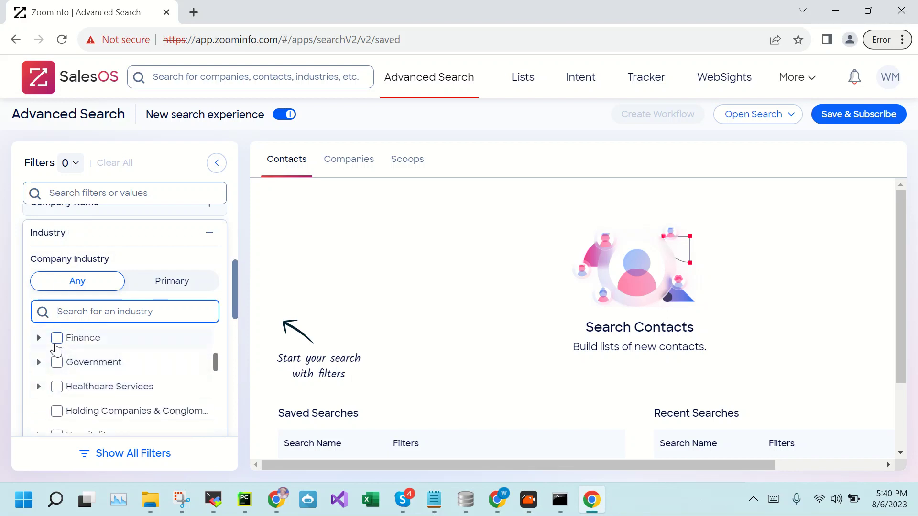
pyautogui.click(56, 339)
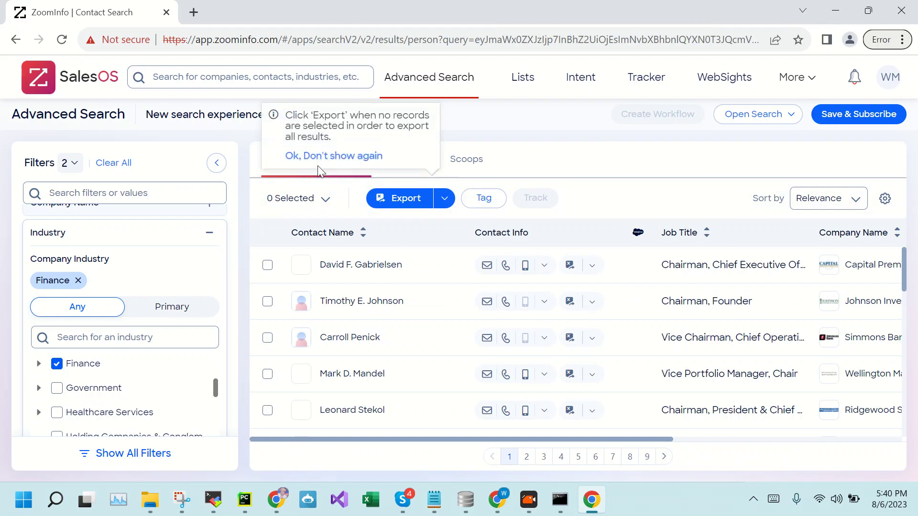
pyautogui.click(330, 156)
pyautogui.scroll(-8, 228, 291)
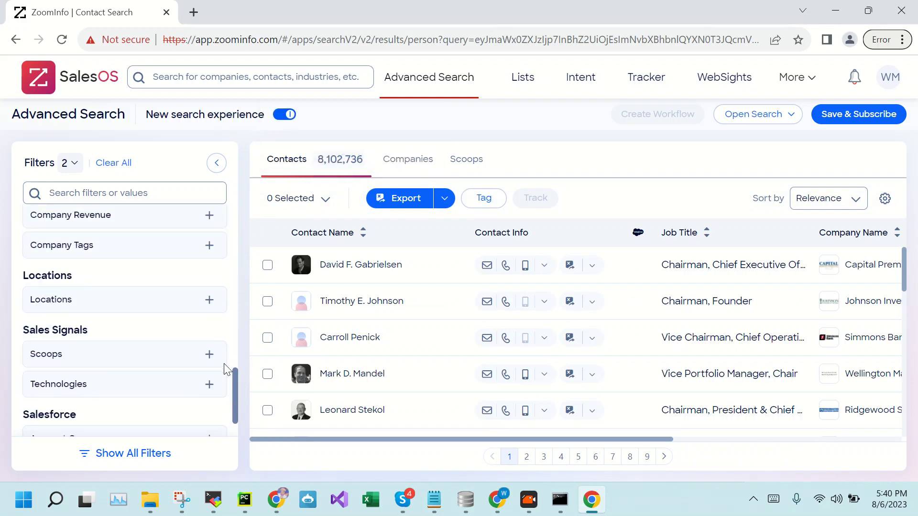
# Type 'paki' in the Locations filter and tick Pakistan, narrowing results to 75,018 contacts
pyautogui.click(50, 303)
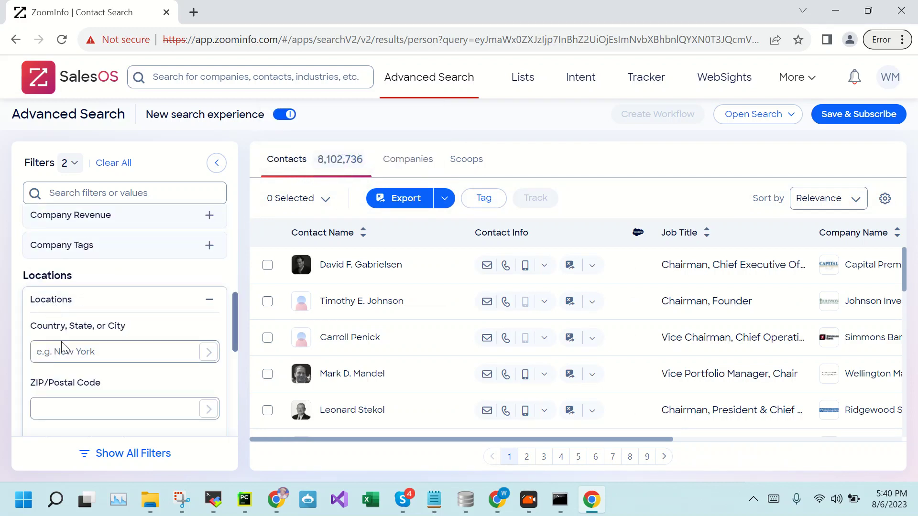
pyautogui.click(72, 356)
pyautogui.write('p')
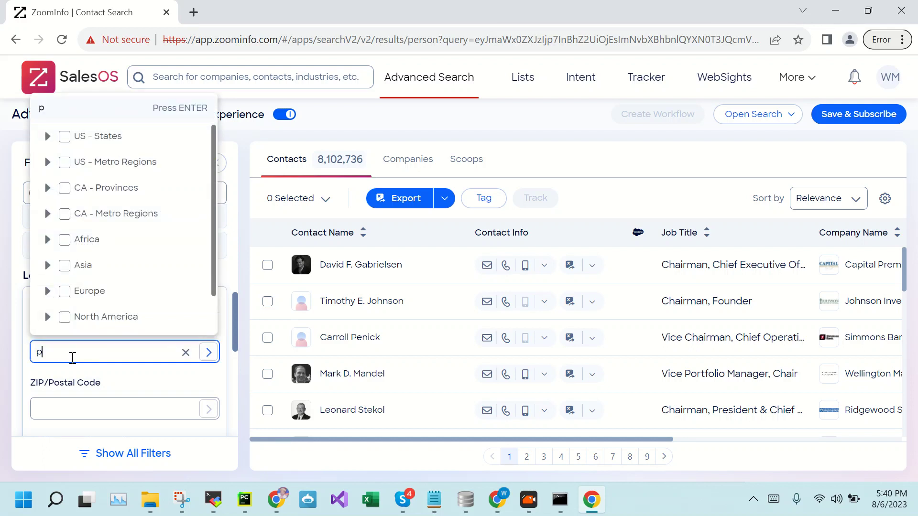
pyautogui.write('aki')
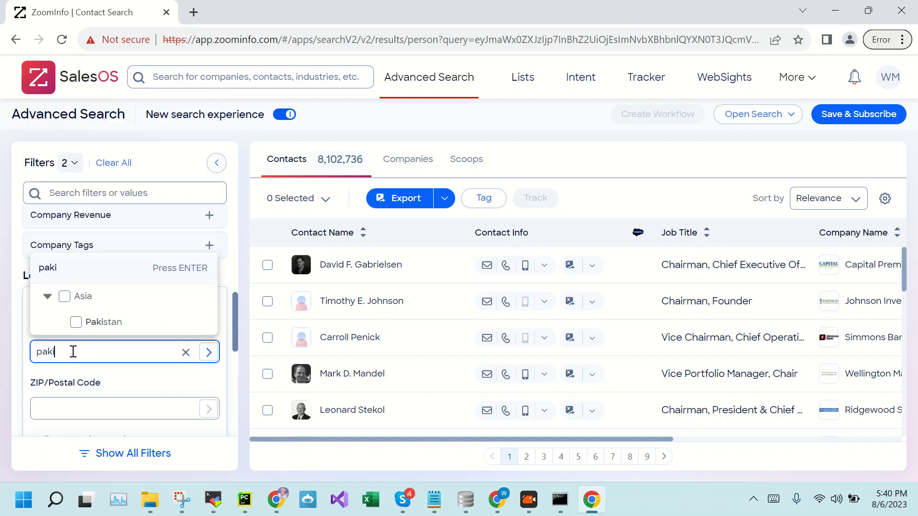
pyautogui.click(96, 323)
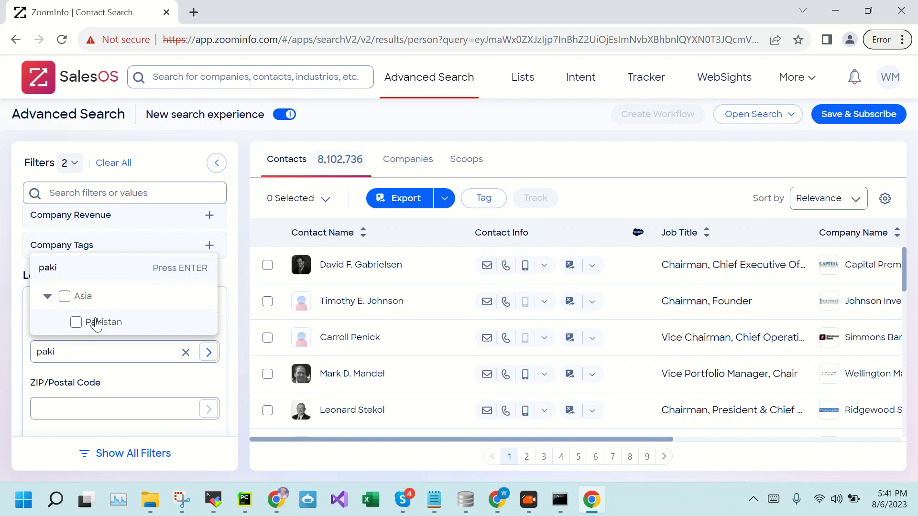
pyautogui.click(240, 294)
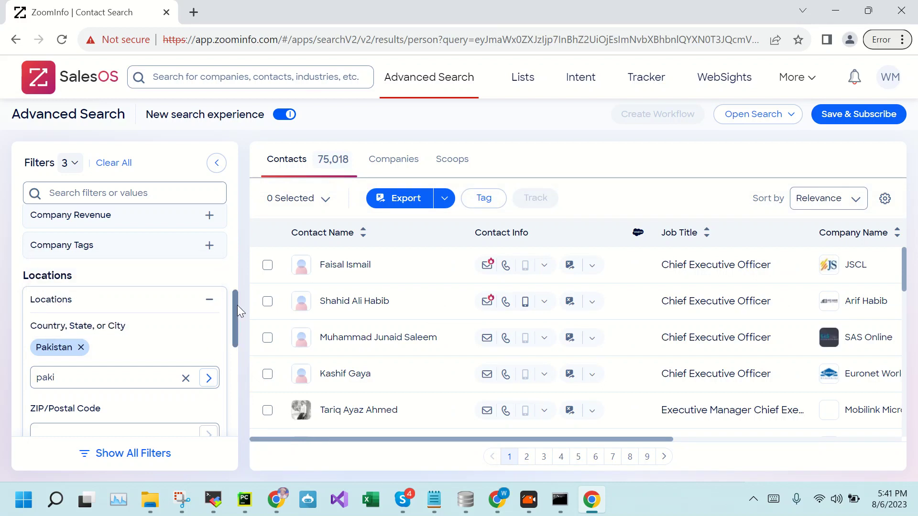
pyautogui.scroll(3, 240, 301)
pyautogui.scroll(3, 235, 335)
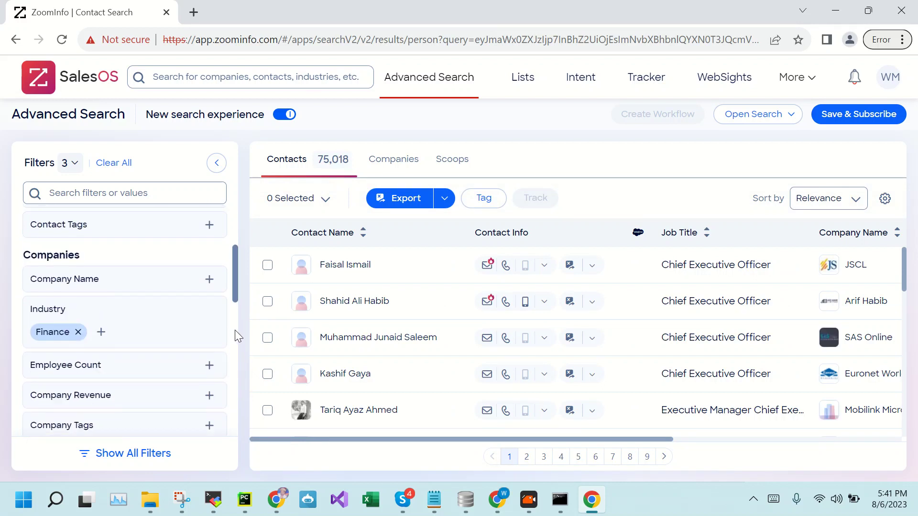
pyautogui.scroll(-2, 237, 328)
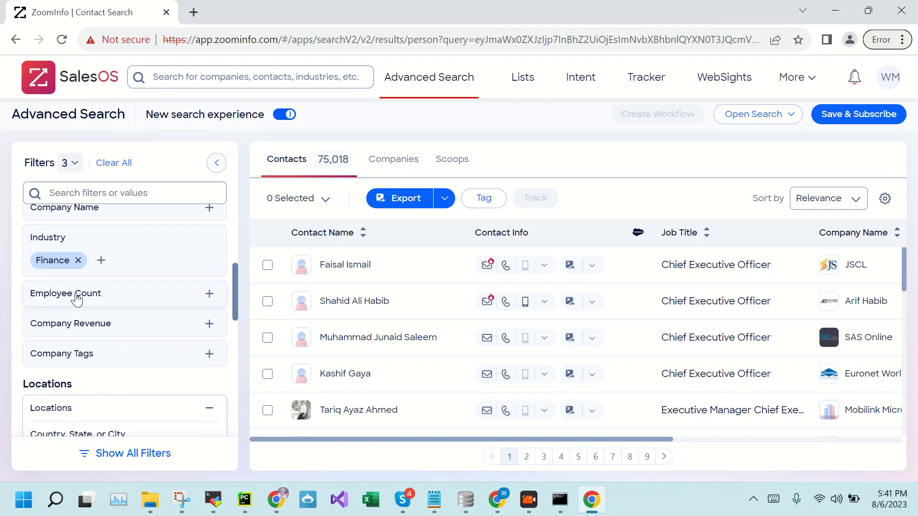
# Set the Employee Count minimum to 500 and dismiss the Export tip, leaving 56,244 contacts
pyautogui.click(77, 296)
pyautogui.click(96, 335)
pyautogui.scroll(-3, 86, 311)
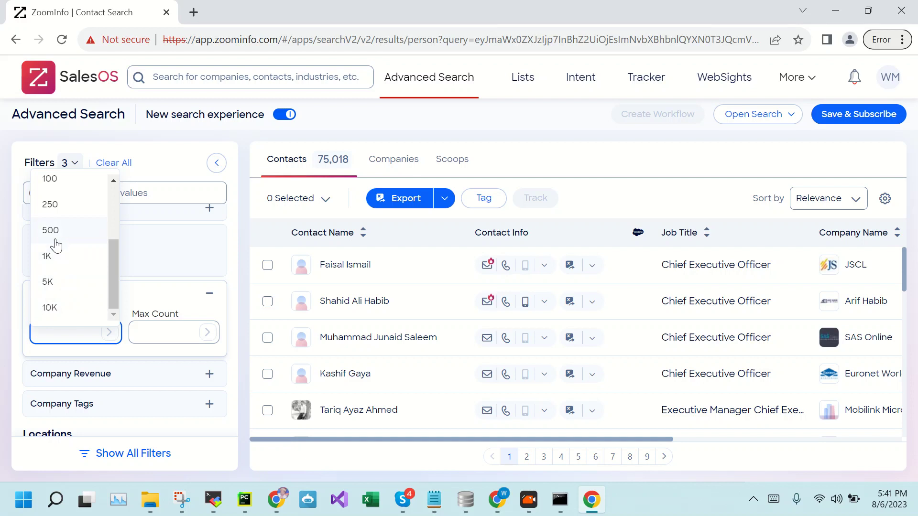
pyautogui.click(50, 231)
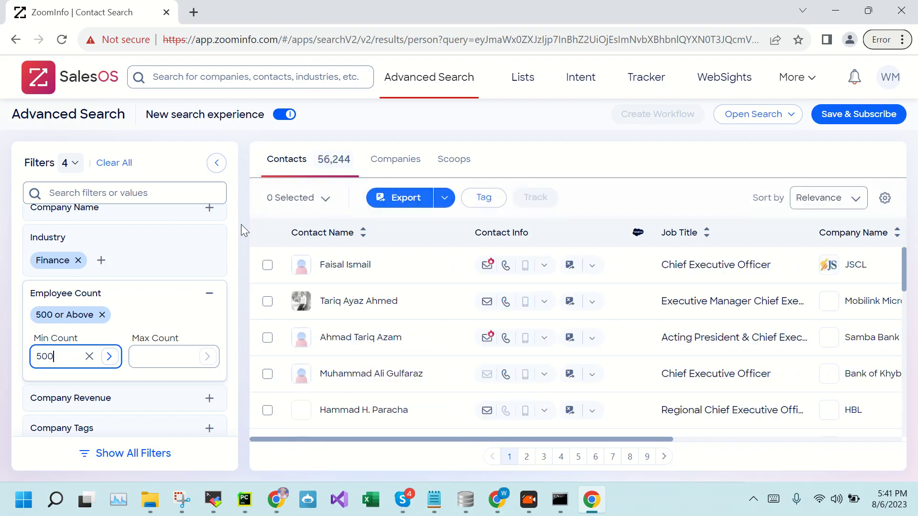
pyautogui.click(310, 157)
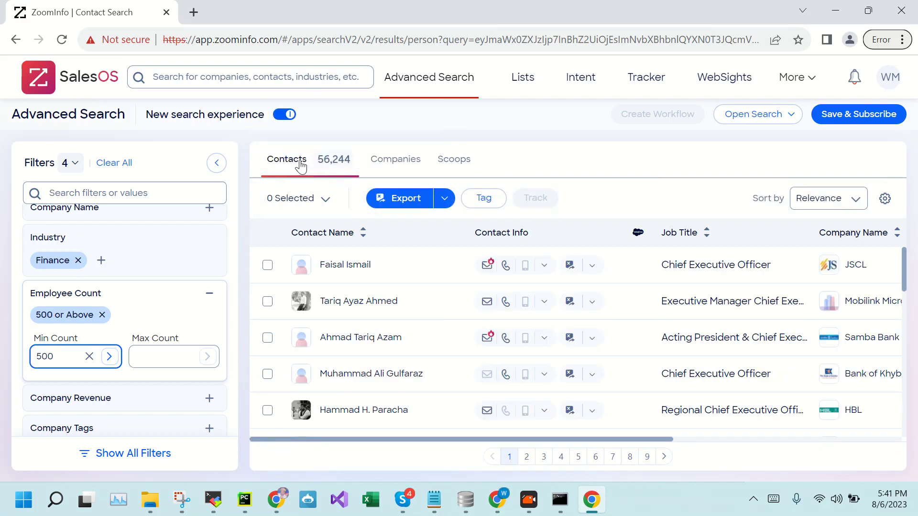
pyautogui.scroll(-1, 476, 354)
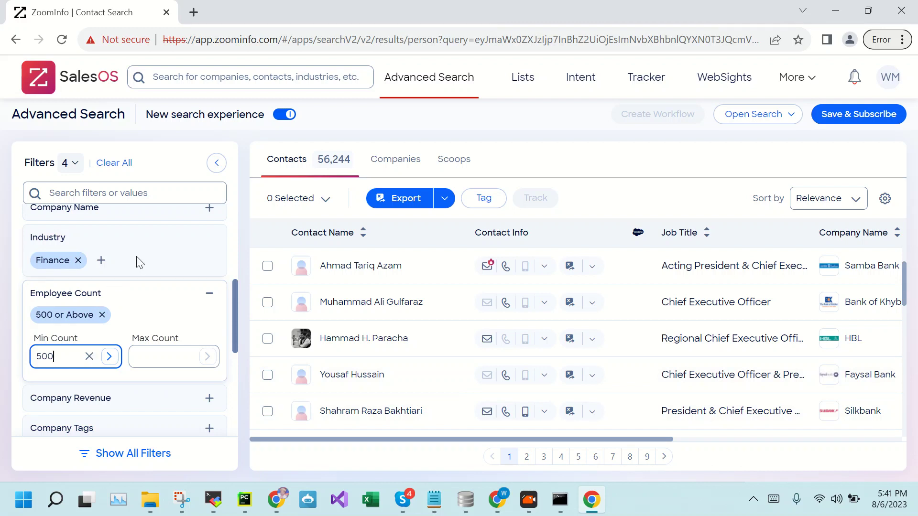
pyautogui.scroll(2, 150, 260)
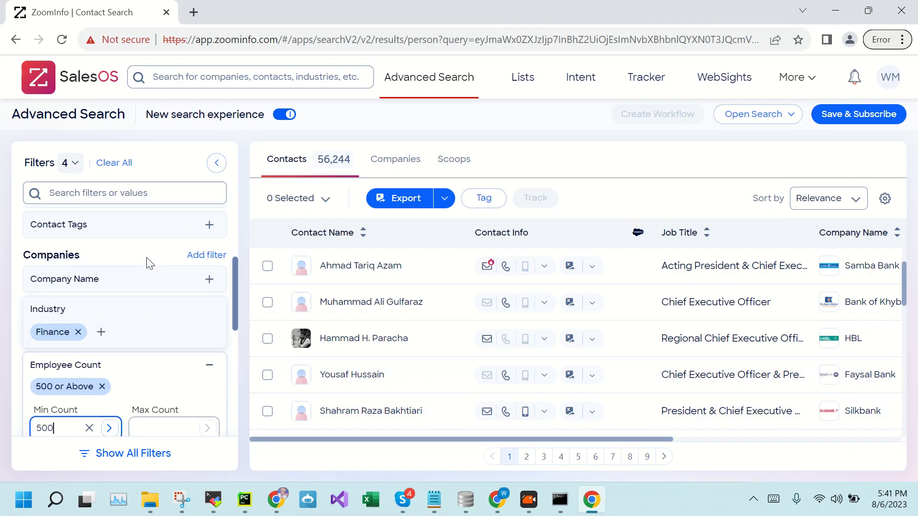
pyautogui.scroll(2, 144, 314)
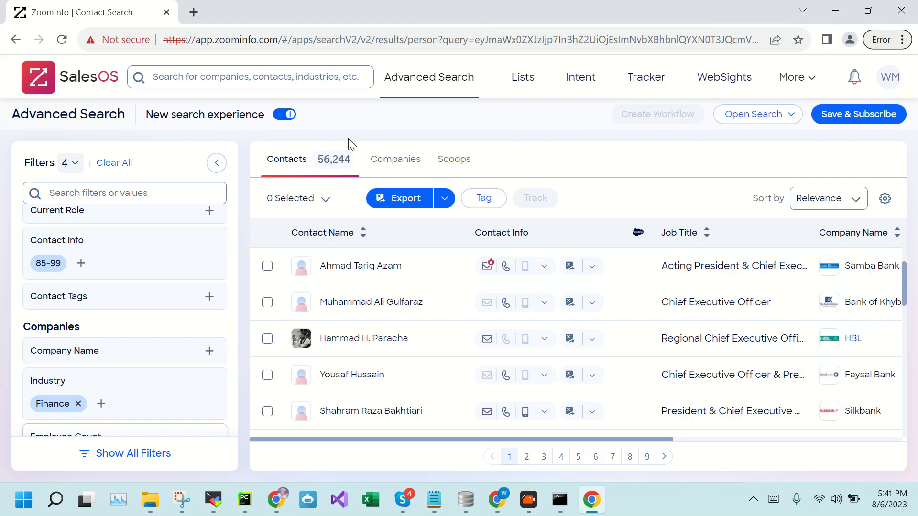
# Tick C-Suite and Engineering & Technical under Current Role's Departments & Job Functions
pyautogui.scroll(3, 120, 297)
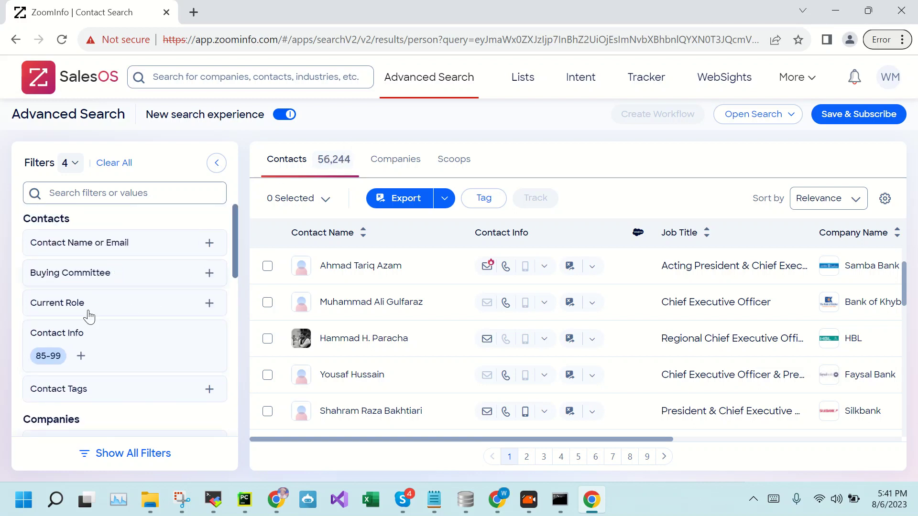
pyautogui.scroll(-2, 76, 297)
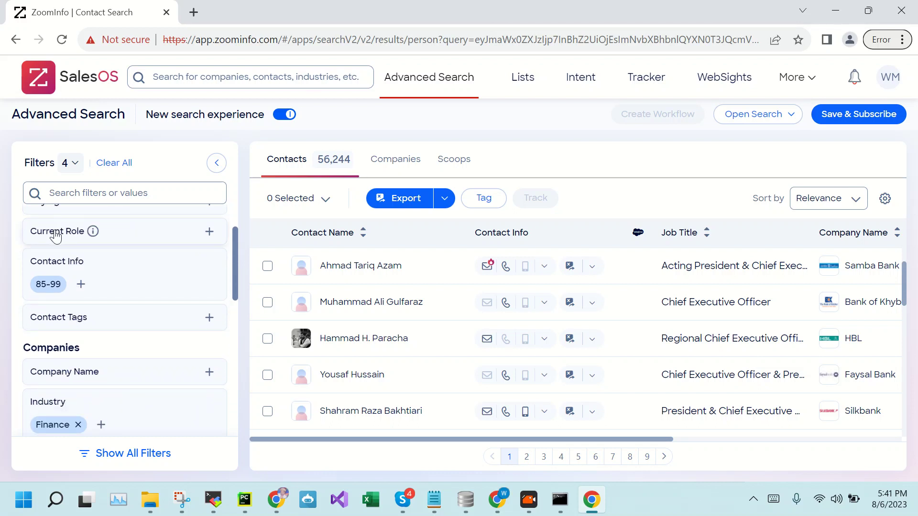
pyautogui.click(55, 233)
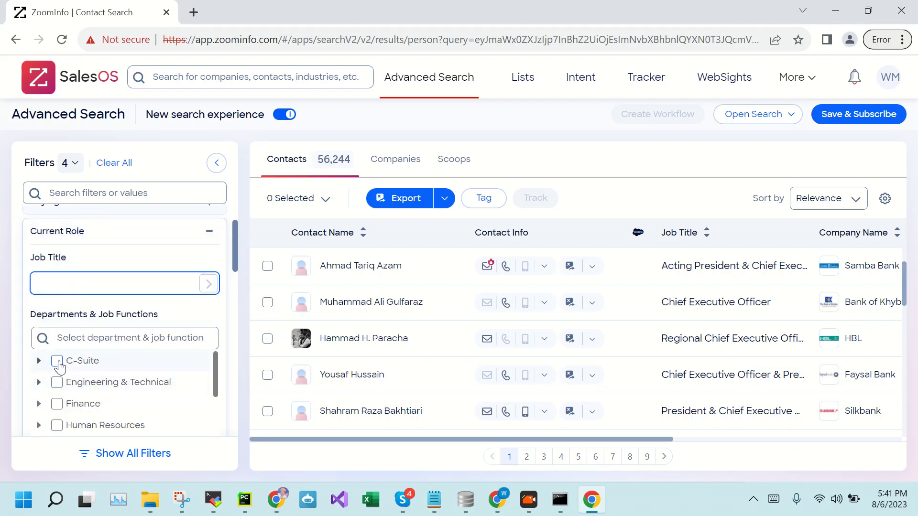
pyautogui.click(58, 361)
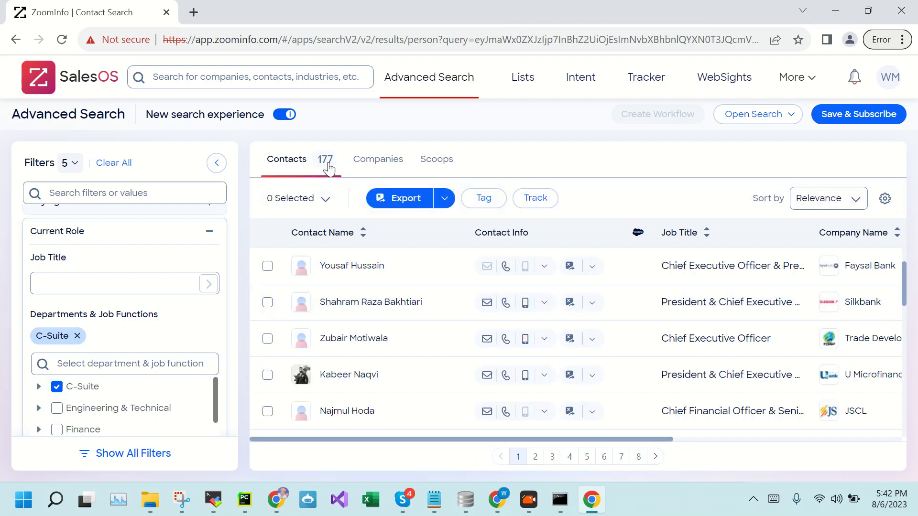
pyautogui.click(57, 410)
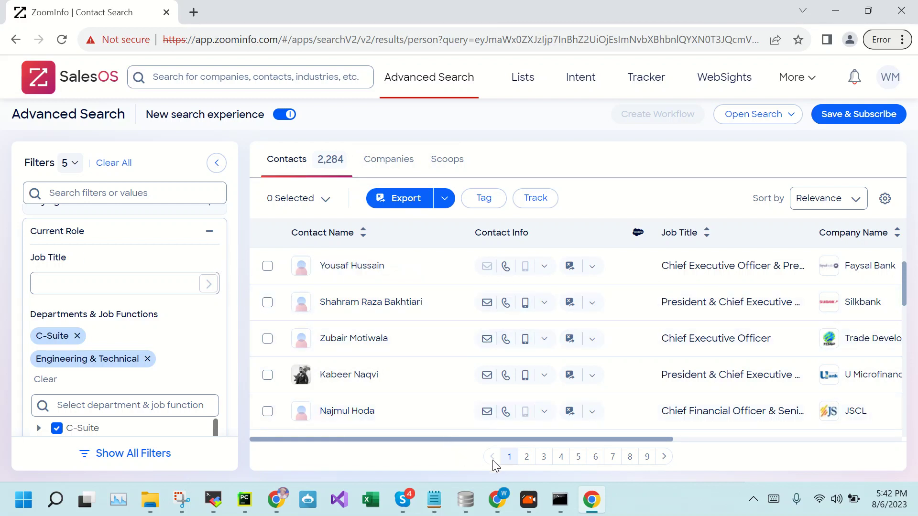
# Answer 'y' in the bot console to start scraping, then bring DB Browser for SQLite forward
pyautogui.click(559, 501)
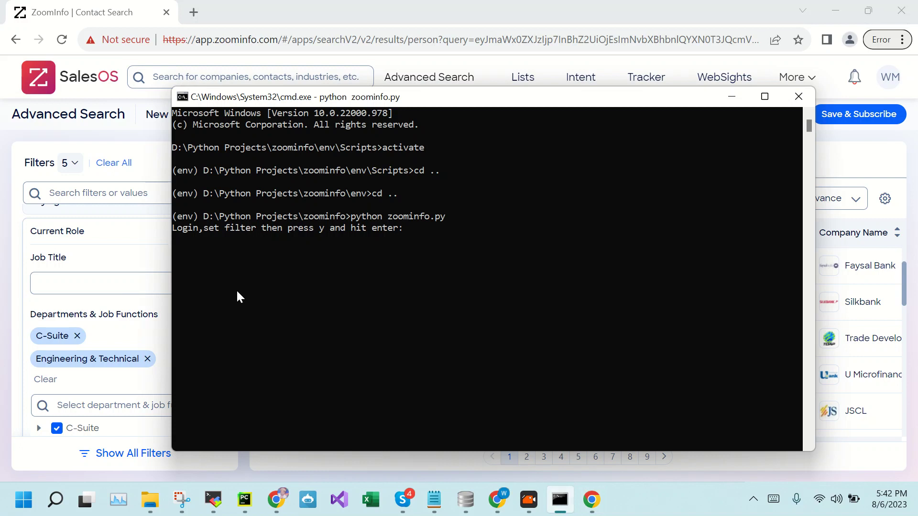
pyautogui.write('y')
pyautogui.press('Return')
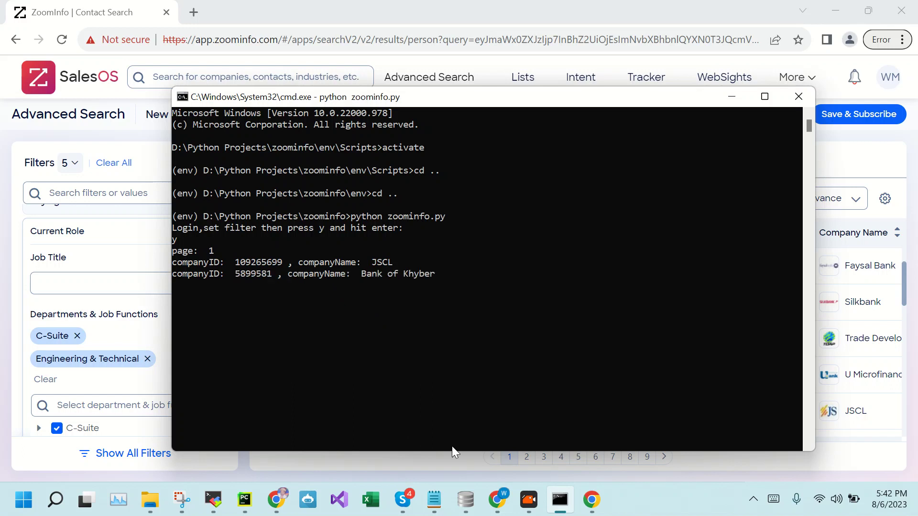
pyautogui.click(466, 508)
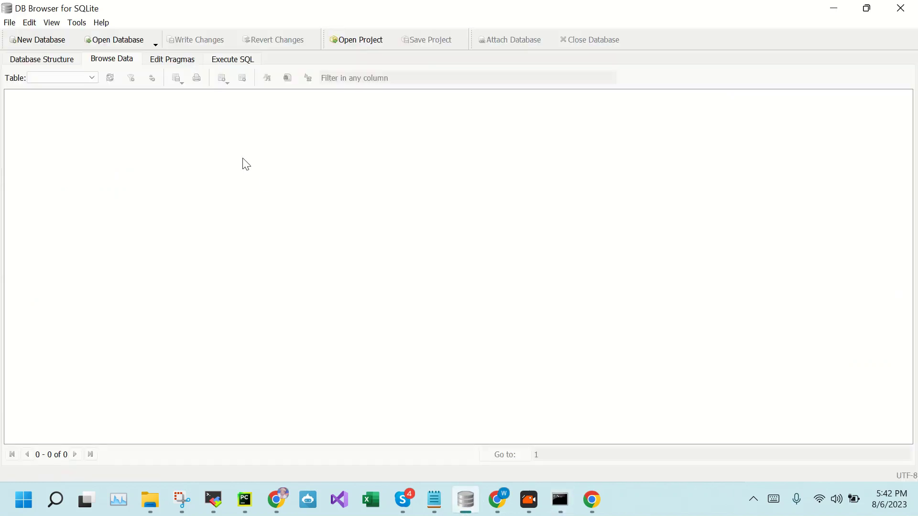
# Start Open Database, check the 8,456 KB database file in the zoominfo folder, then return
pyautogui.click(110, 42)
pyautogui.moveTo(152, 511)
pyautogui.click(220, 444)
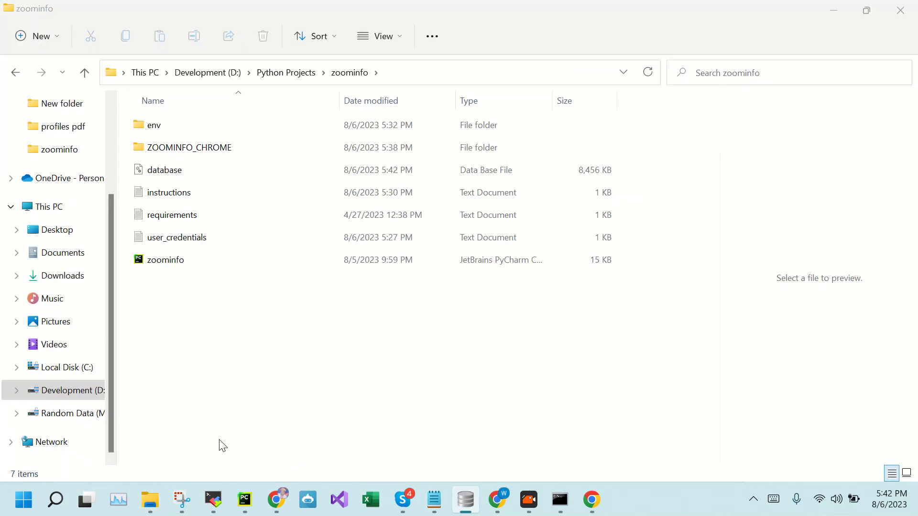
pyautogui.click(157, 175)
pyautogui.click(279, 358)
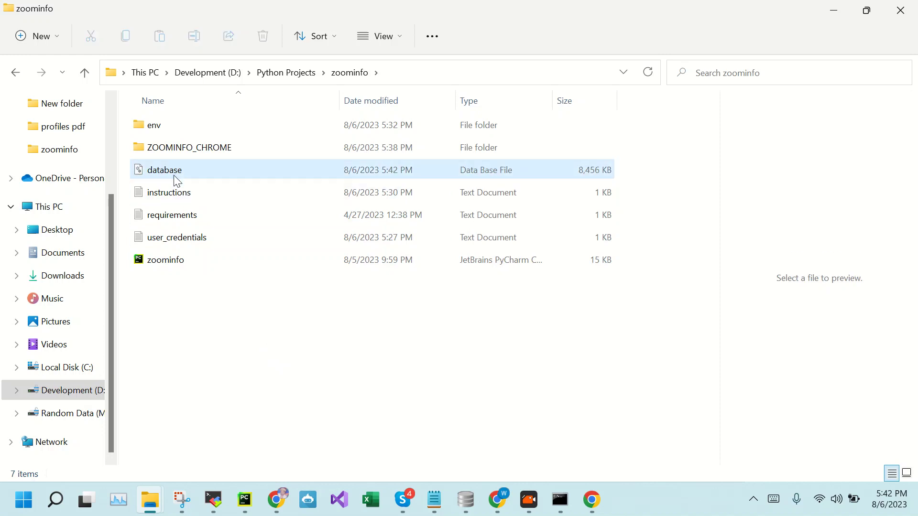
pyautogui.click(466, 499)
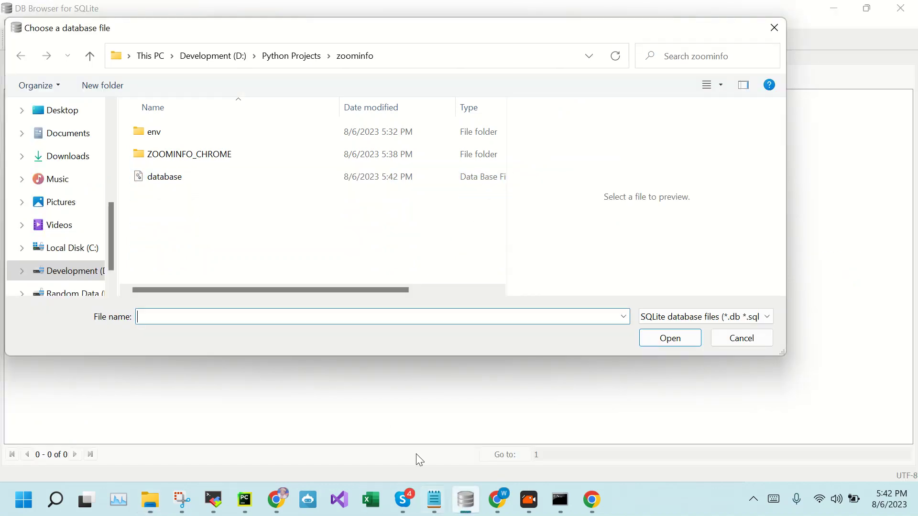
# Open database.db and scroll through the zoominfo_DATA table rows
pyautogui.doubleClick(173, 177)
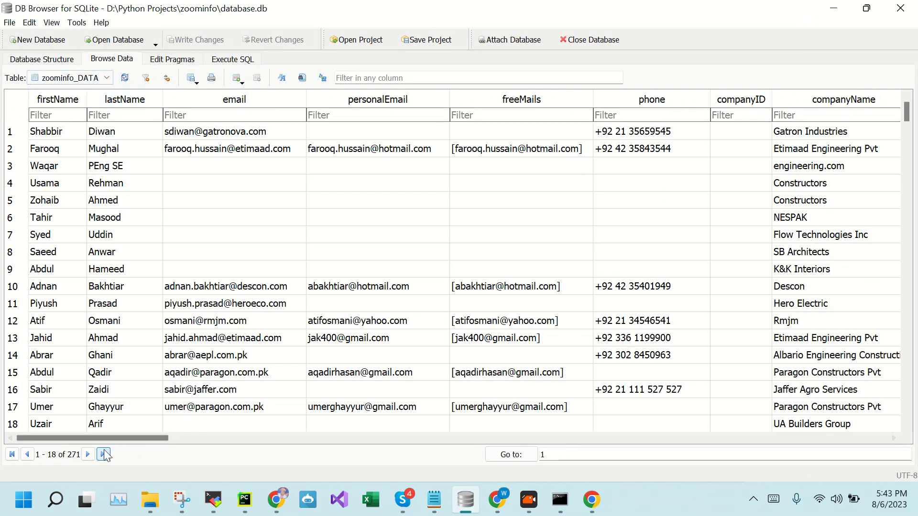
pyautogui.moveTo(98, 439); pyautogui.dragTo(79, 428)
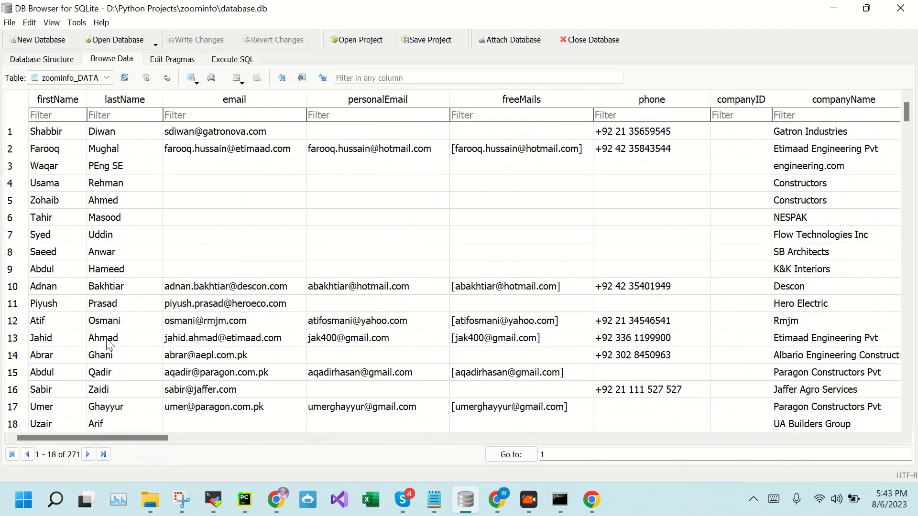
pyautogui.scroll(-20, 144, 272)
pyautogui.scroll(-3, 147, 273)
pyautogui.scroll(20, 145, 270)
pyautogui.moveTo(908, 114); pyautogui.dragTo(909, 431)
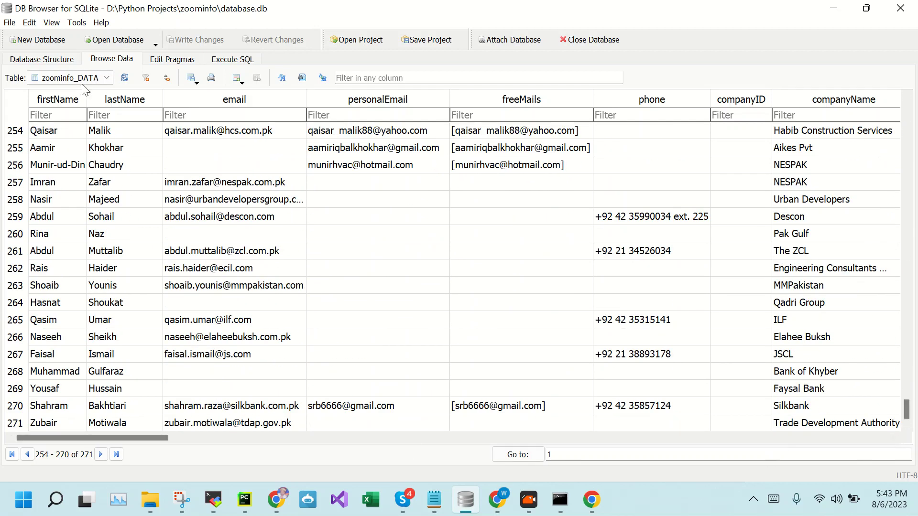
# Refresh the zoominfo_DATA table twice to load newly scraped records
pyautogui.click(125, 79)
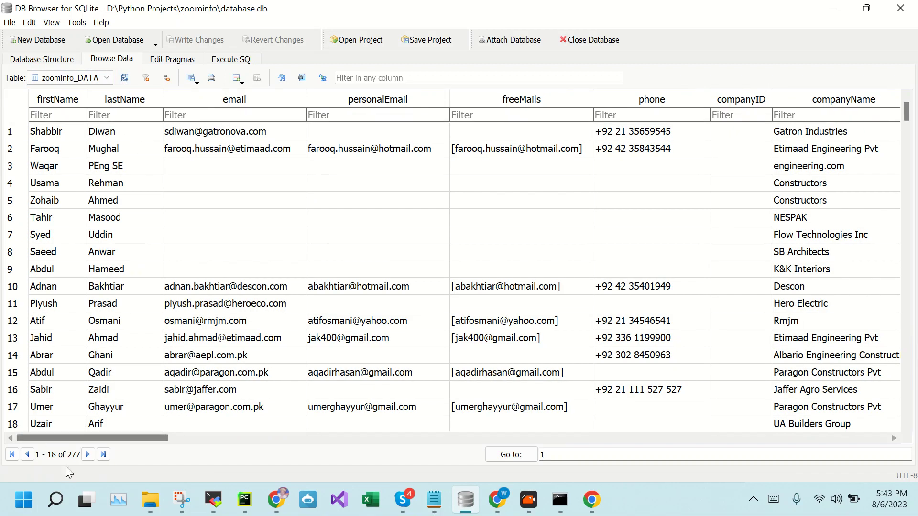
pyautogui.moveTo(907, 114); pyautogui.dragTo(898, 454)
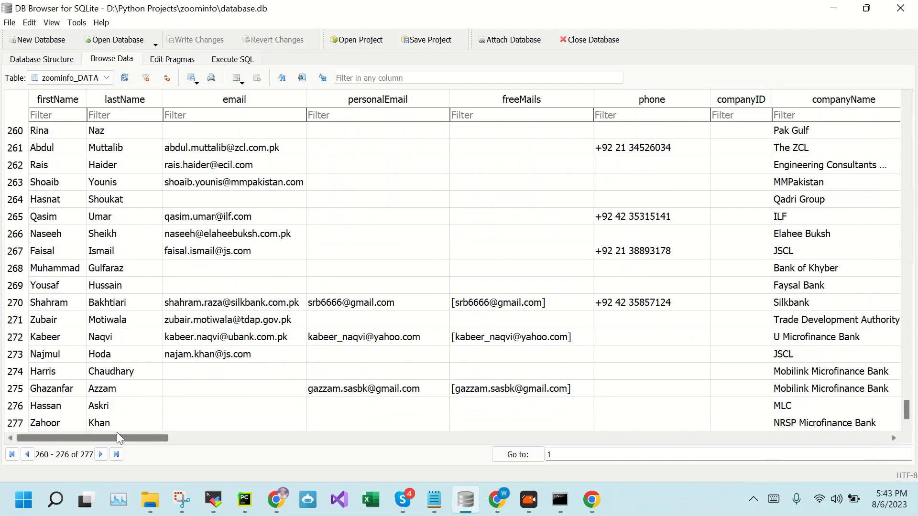
pyautogui.scroll(20, 130, 375)
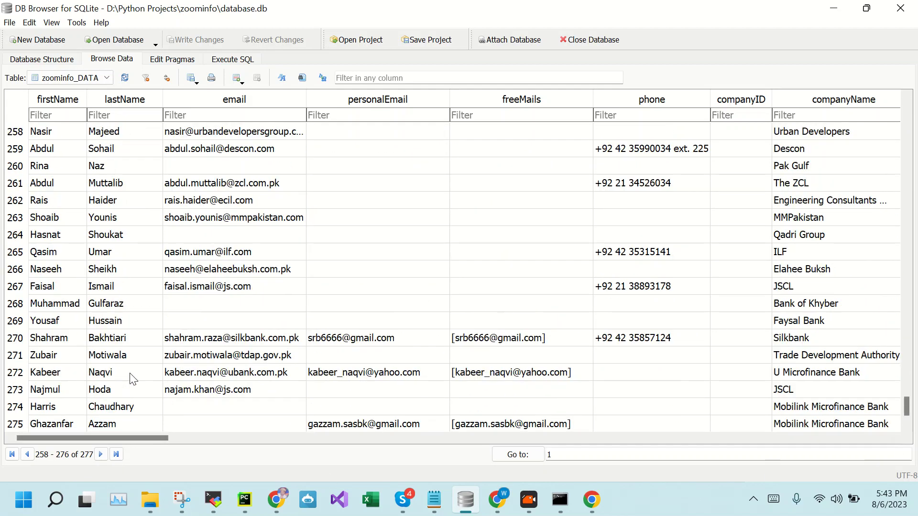
pyautogui.scroll(20, 126, 375)
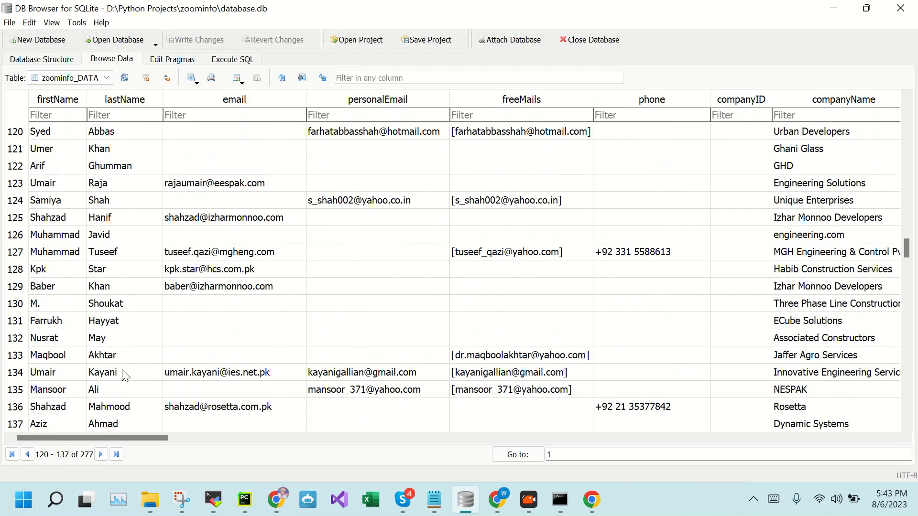
pyautogui.click(125, 78)
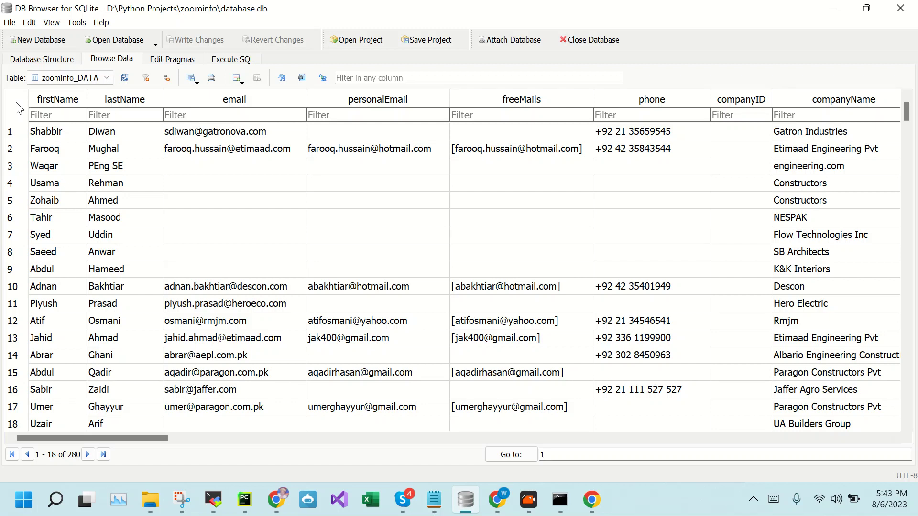
# Export the table via File > Export > Table(s) as CSV, keeping column names
pyautogui.click(9, 24)
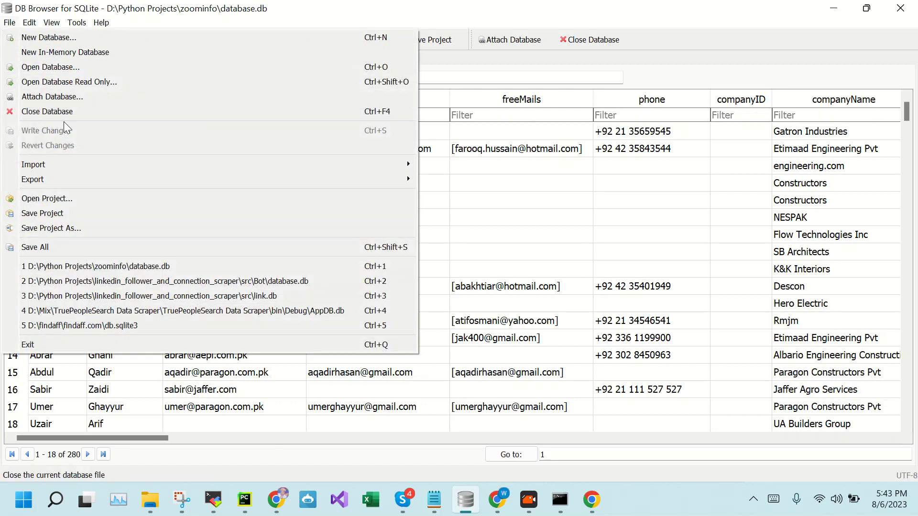
pyautogui.click(511, 69)
pyautogui.click(4, 23)
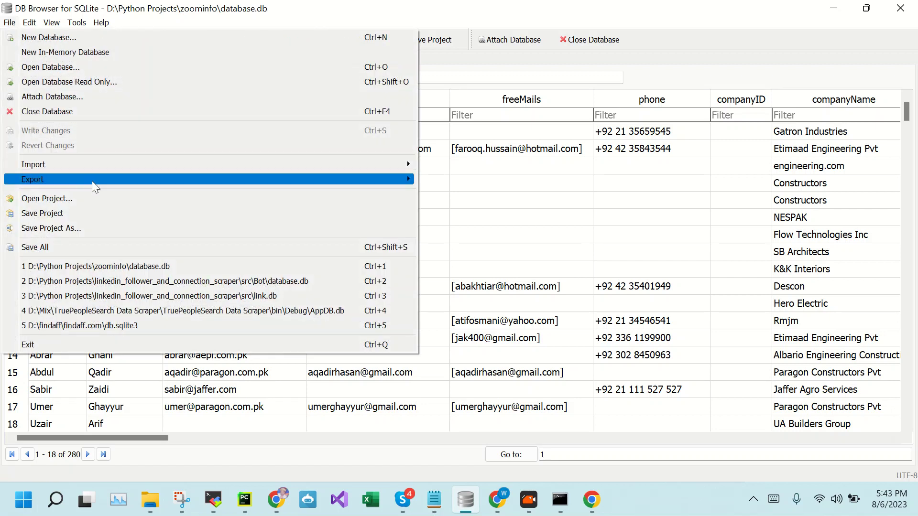
pyautogui.moveTo(93, 182)
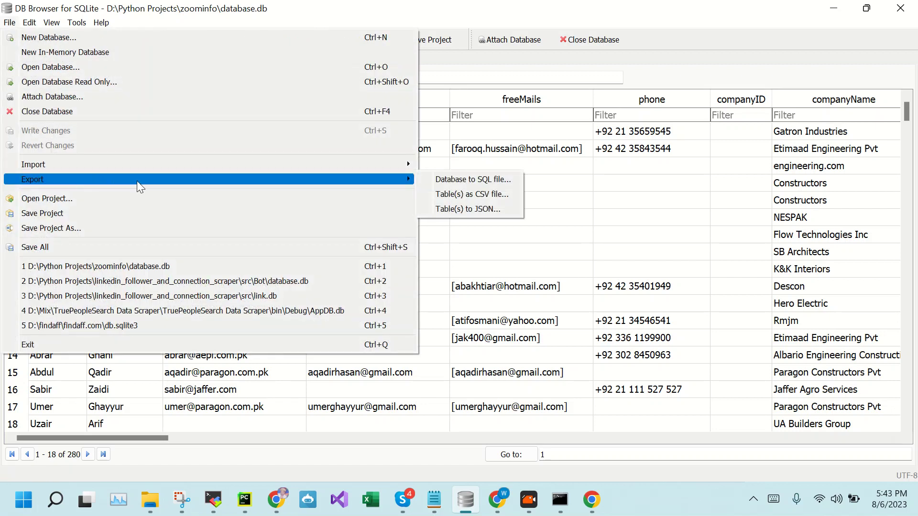
pyautogui.click(443, 194)
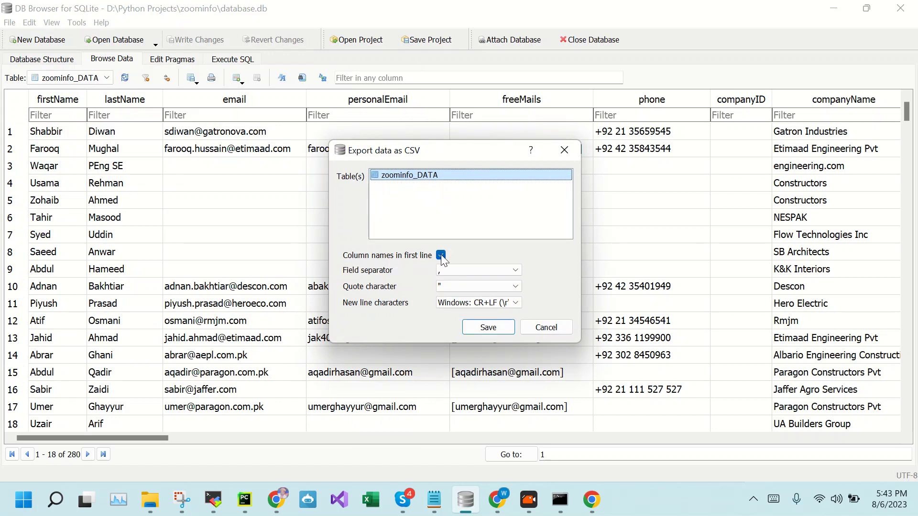
pyautogui.click(496, 327)
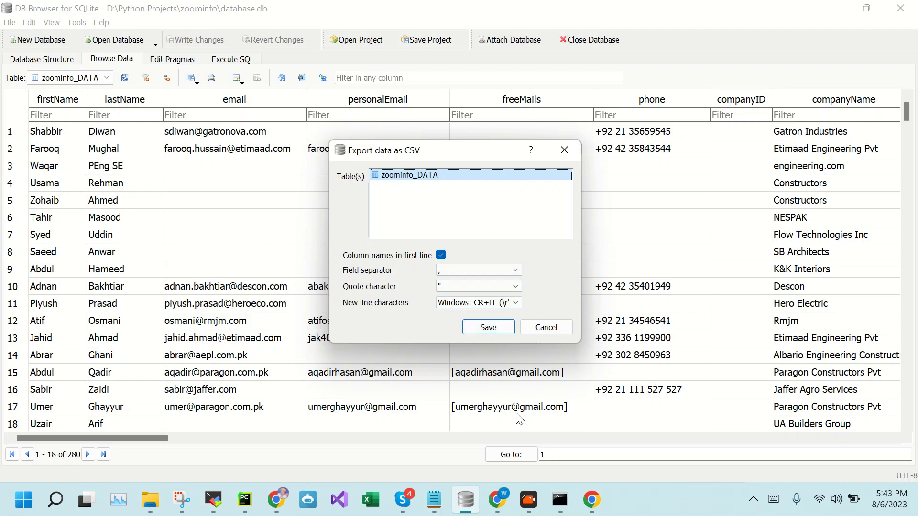
pyautogui.click(493, 329)
pyautogui.click(493, 329)
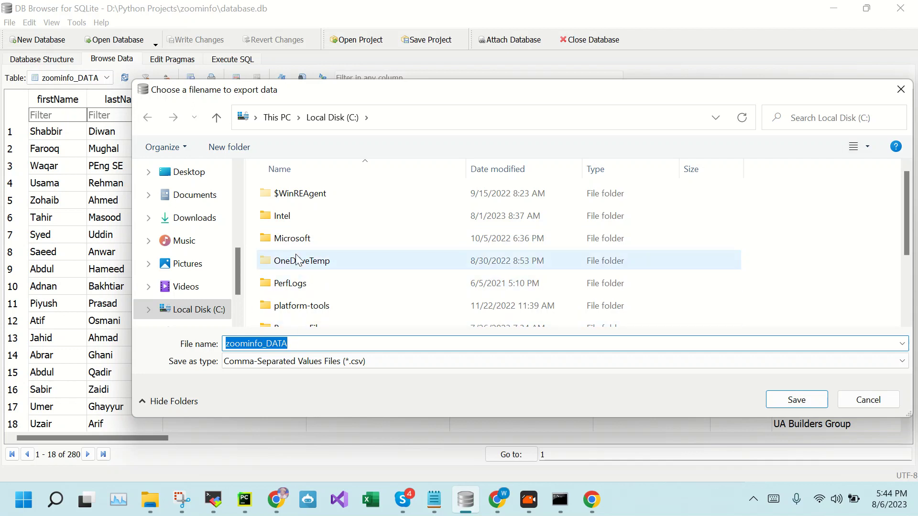
pyautogui.scroll(-1, 185, 289)
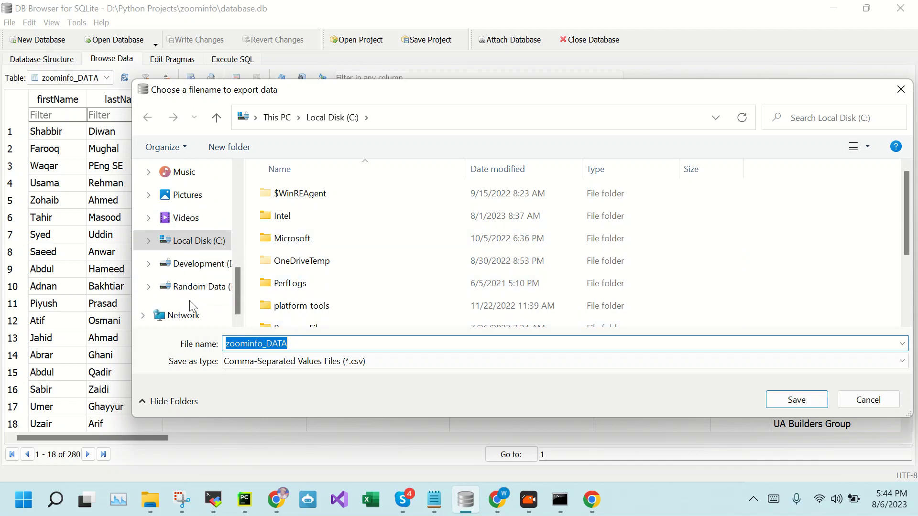
# Save the zoominfo_DATA CSV into D:\Python Projects\zoominfo and dismiss the completion message
pyautogui.click(184, 262)
pyautogui.scroll(-1, 330, 266)
pyautogui.scroll(-1, 330, 266)
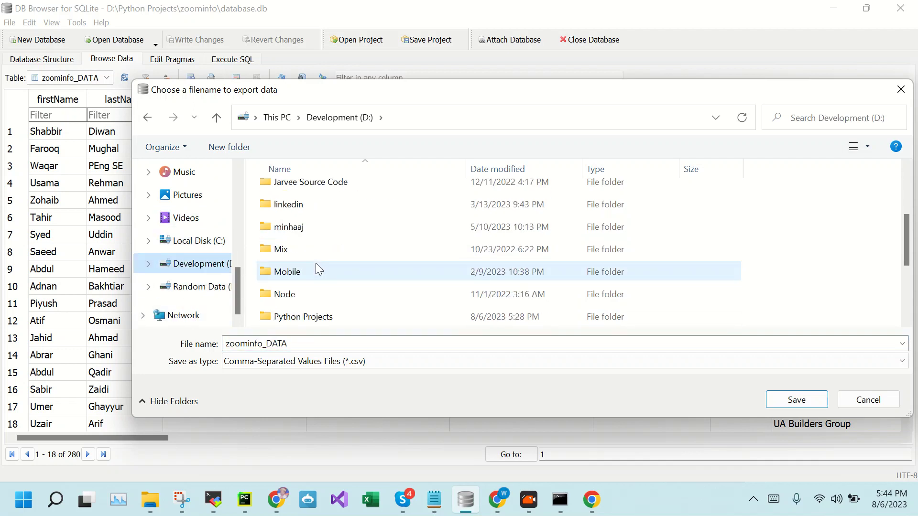
pyautogui.scroll(-1, 293, 282)
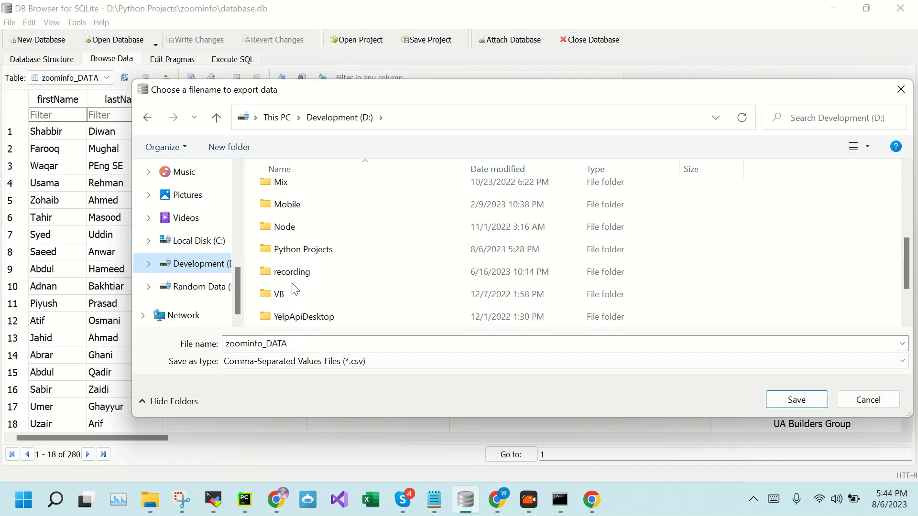
pyautogui.doubleClick(298, 250)
pyautogui.scroll(-5, 292, 258)
pyautogui.doubleClick(284, 322)
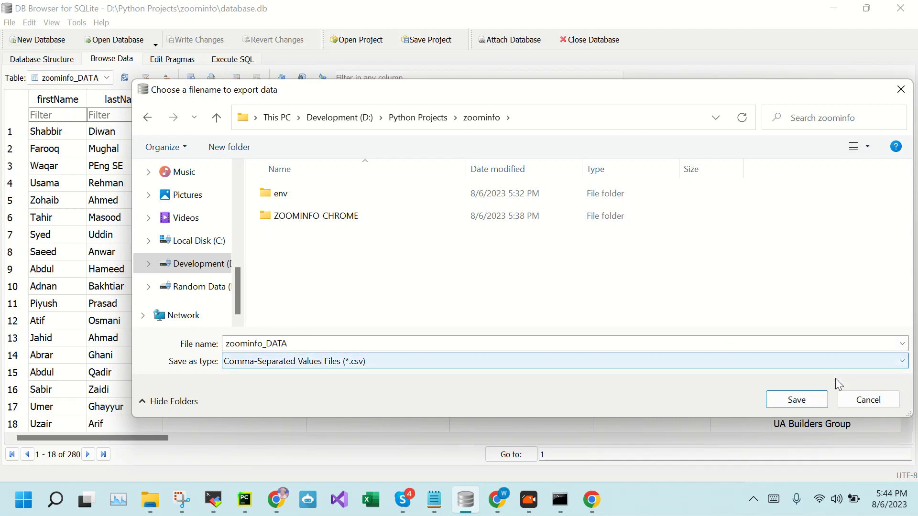
pyautogui.click(804, 401)
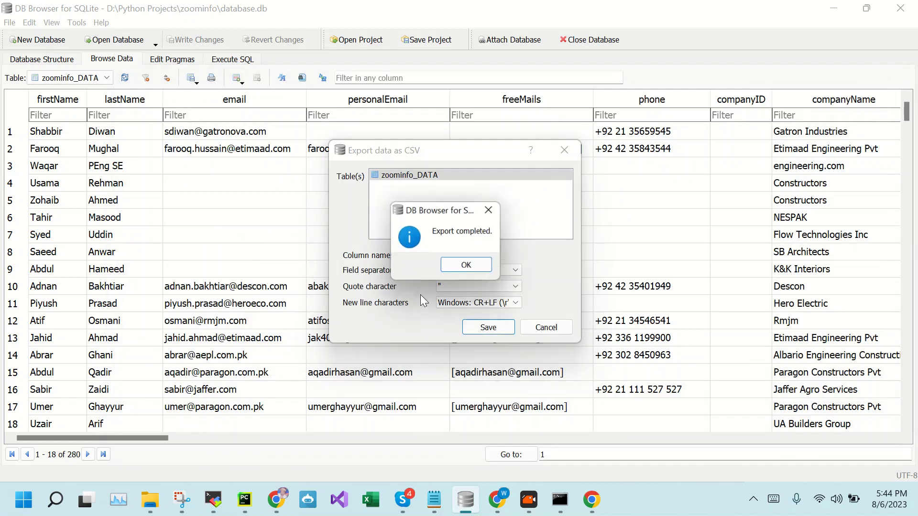
pyautogui.click(461, 269)
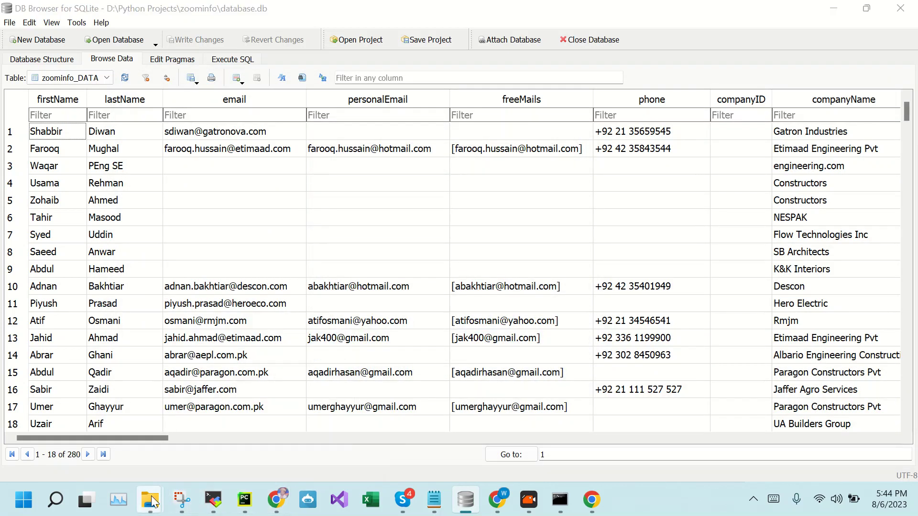
# Check the exported 544 KB zoominfo_DATA CSV in File Explorer, then return to DB Browser
pyautogui.click(213, 449)
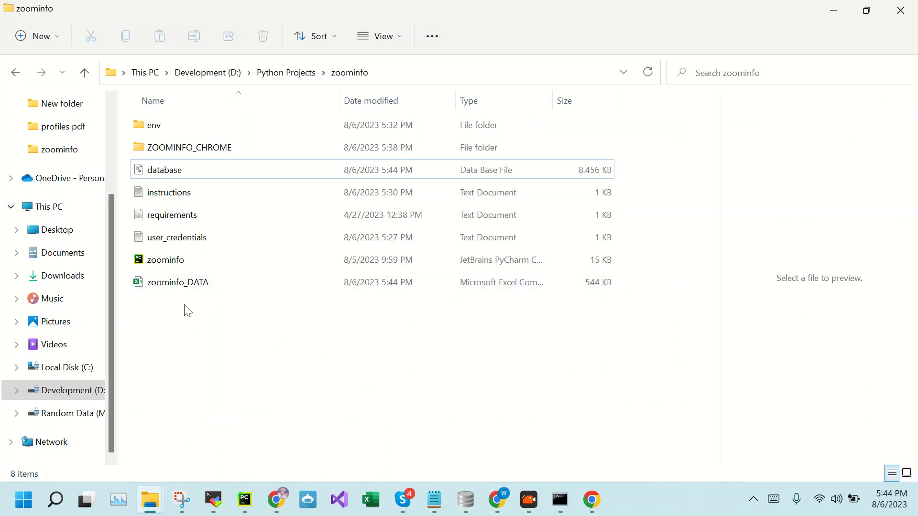
pyautogui.click(173, 289)
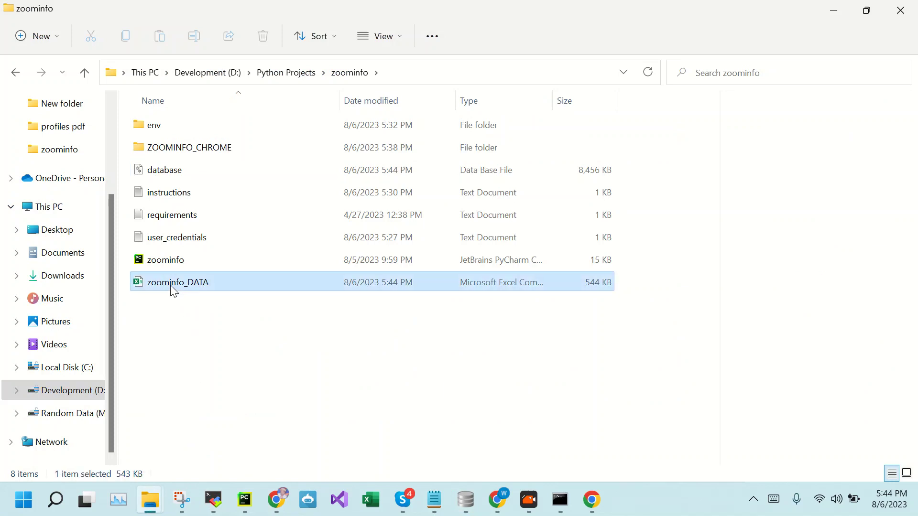
pyautogui.click(229, 364)
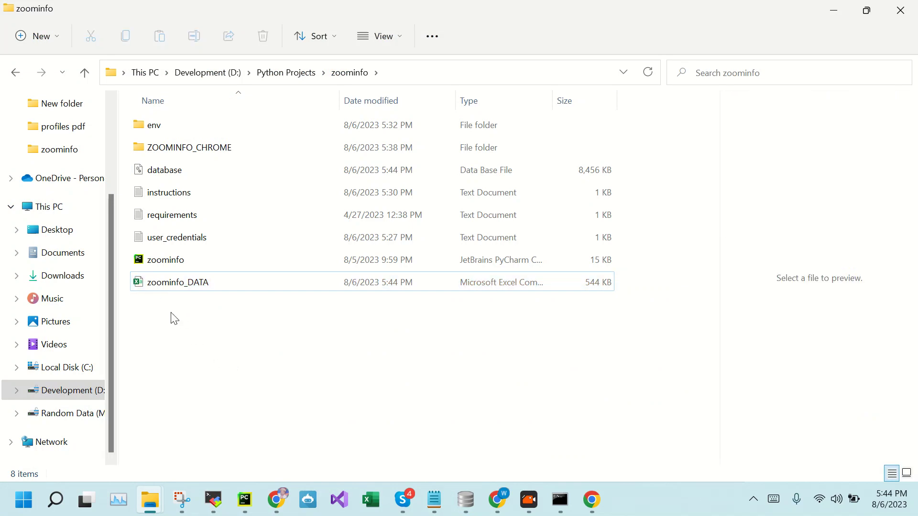
pyautogui.click(467, 503)
# Refresh zoominfo_DATA to 302 records, return to the top rows and scroll right to the company columns
pyautogui.click(125, 78)
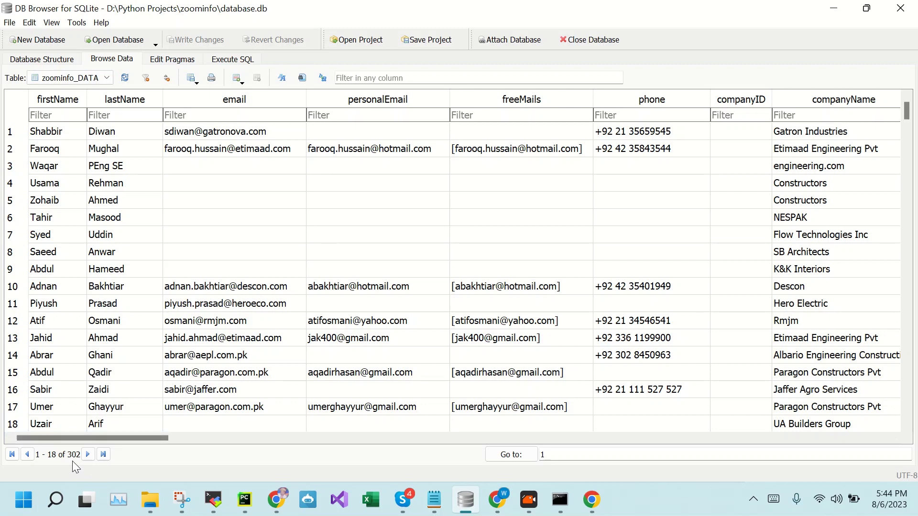
pyautogui.scroll(-13, 207, 327)
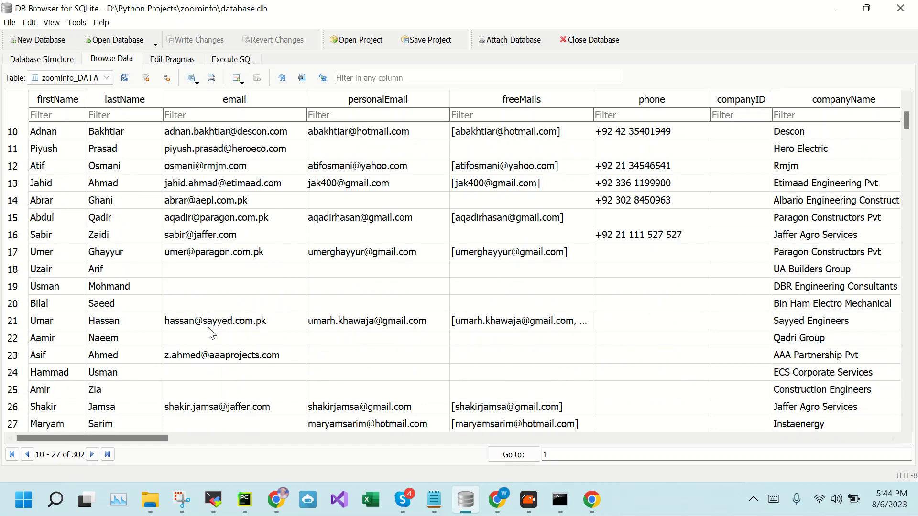
pyautogui.moveTo(908, 159); pyautogui.dragTo(907, 416)
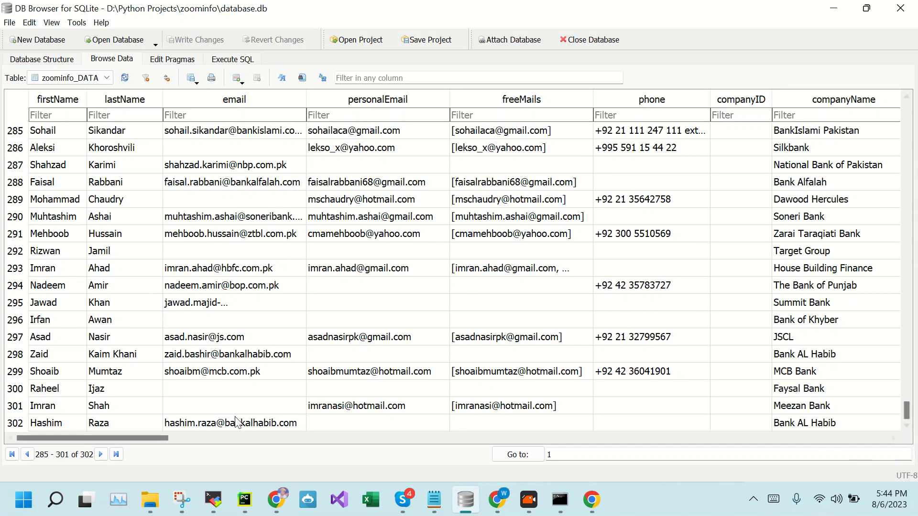
pyautogui.scroll(20, 170, 409)
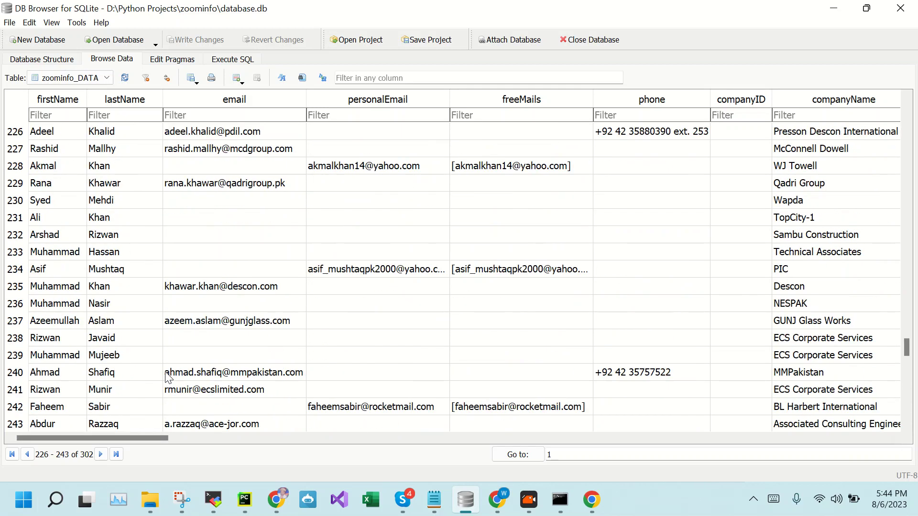
pyautogui.scroll(15, 302, 356)
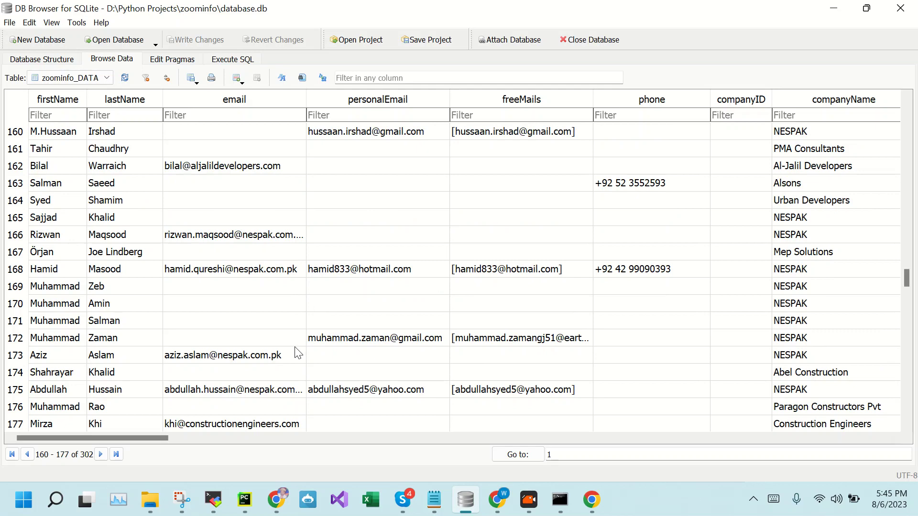
pyautogui.moveTo(908, 277); pyautogui.dragTo(908, 102)
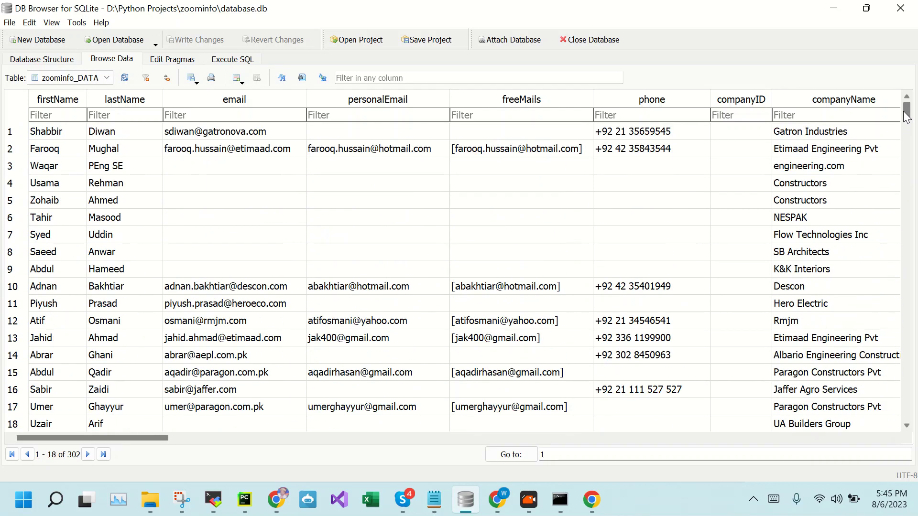
pyautogui.scroll(-6, 142, 304)
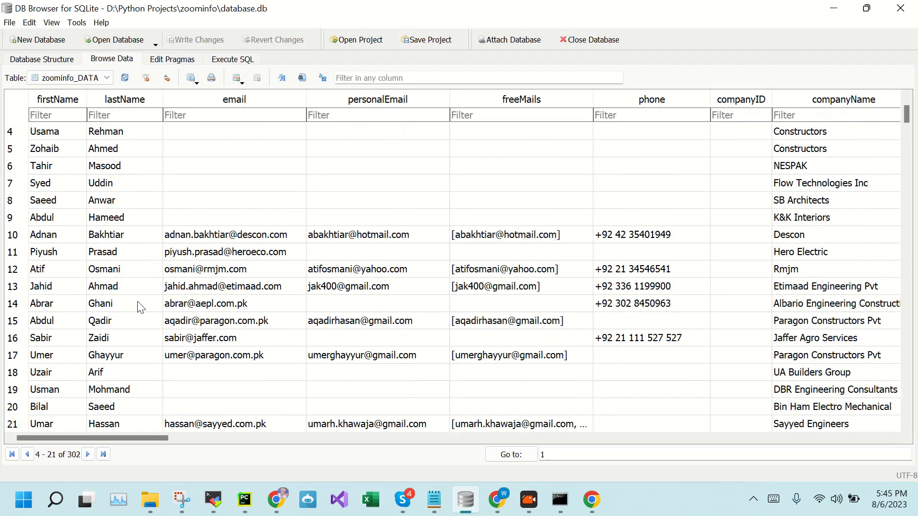
pyautogui.moveTo(908, 130); pyautogui.dragTo(907, 109)
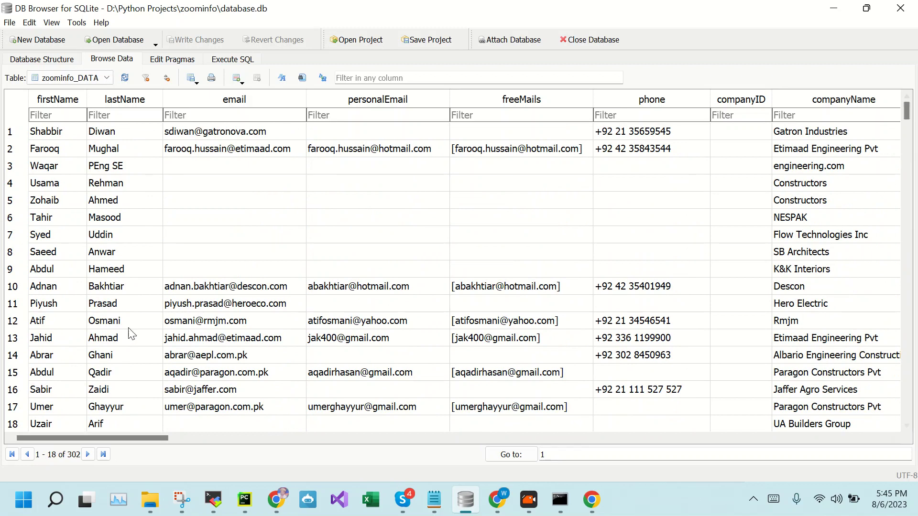
pyautogui.scroll(-4, 152, 323)
pyautogui.scroll(2, 155, 320)
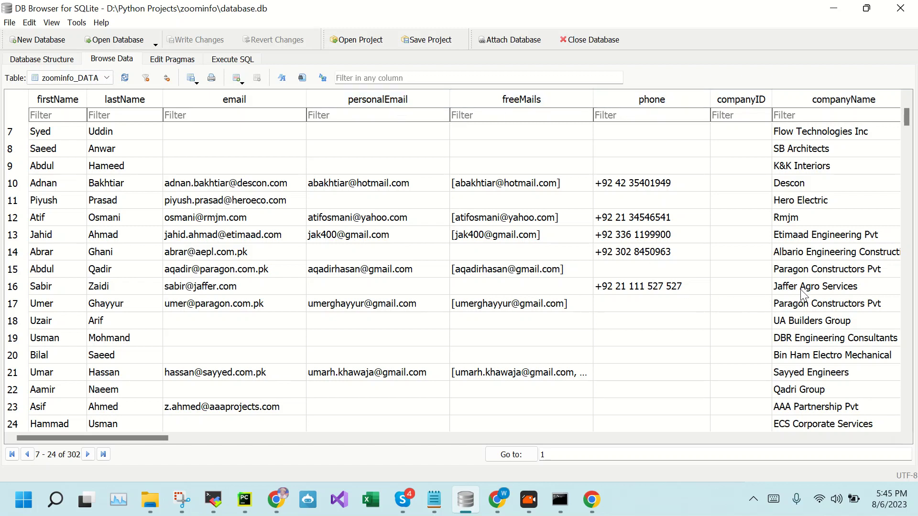
pyautogui.moveTo(111, 438); pyautogui.dragTo(236, 454)
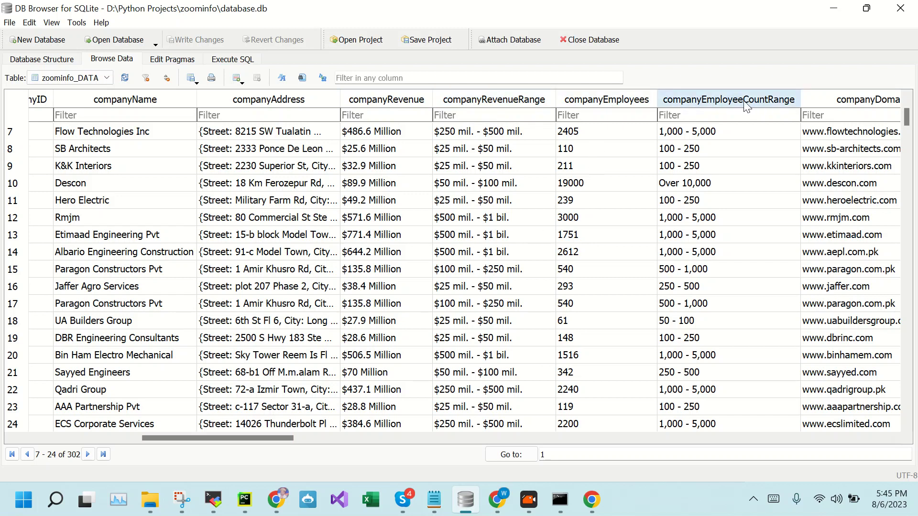
# Scroll the table right past confidenceScore, name and score until socialUrls is visible
pyautogui.moveTo(206, 441); pyautogui.dragTo(340, 475)
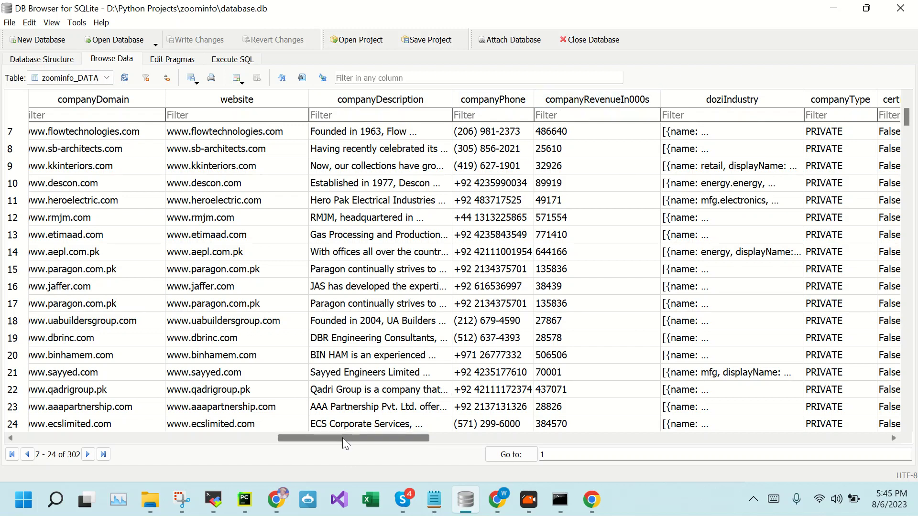
pyautogui.moveTo(343, 438); pyautogui.dragTo(462, 453)
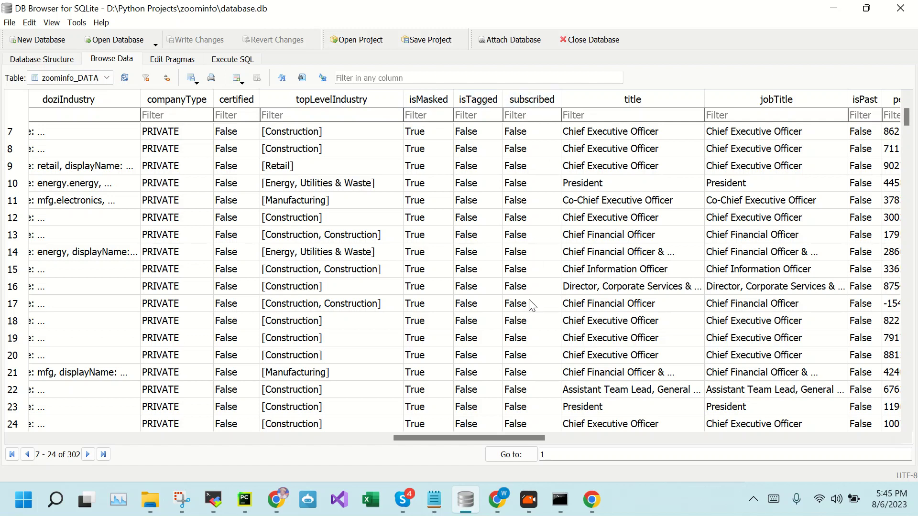
pyautogui.moveTo(433, 438); pyautogui.dragTo(549, 438)
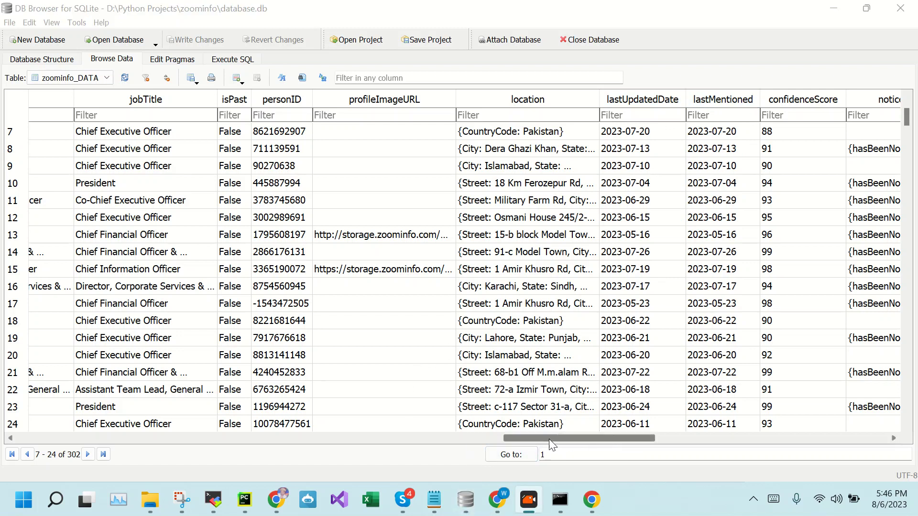
pyautogui.hscroll(3, 595, 438)
pyautogui.moveTo(594, 436); pyautogui.dragTo(635, 437)
pyautogui.moveTo(640, 442); pyautogui.dragTo(672, 440)
# View the full socialUrls LinkedIn links for rows 7 and 25 in the cell editor
pyautogui.click(342, 132)
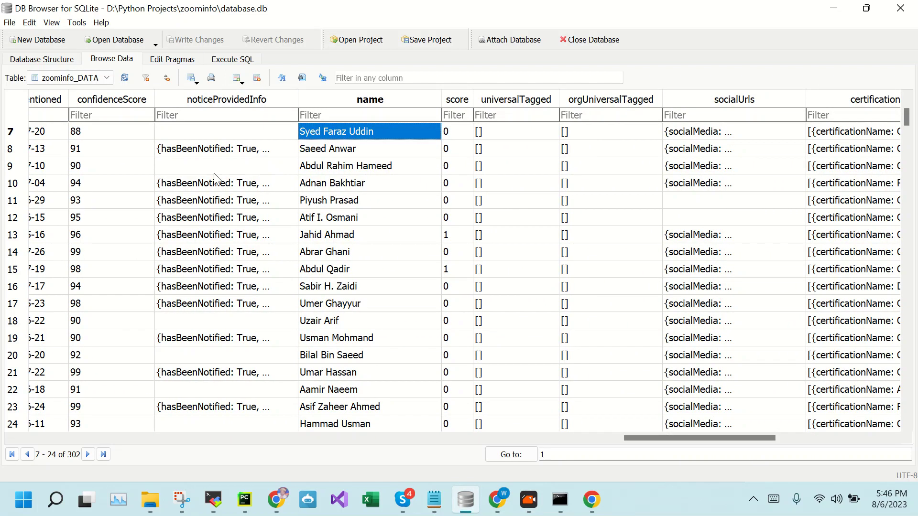
pyautogui.doubleClick(717, 136)
pyautogui.click(84, 119)
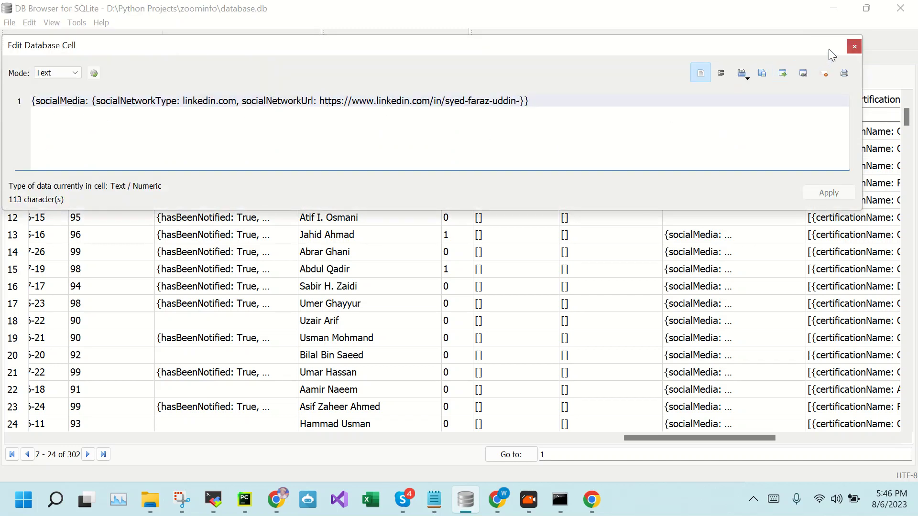
pyautogui.click(854, 46)
pyautogui.scroll(-4, 784, 241)
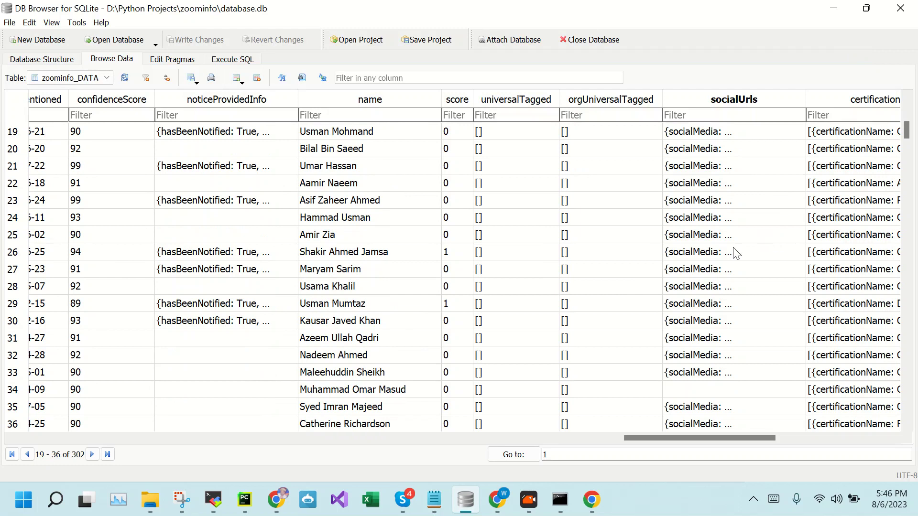
pyautogui.click(707, 237)
pyautogui.doubleClick(707, 237)
pyautogui.click(360, 126)
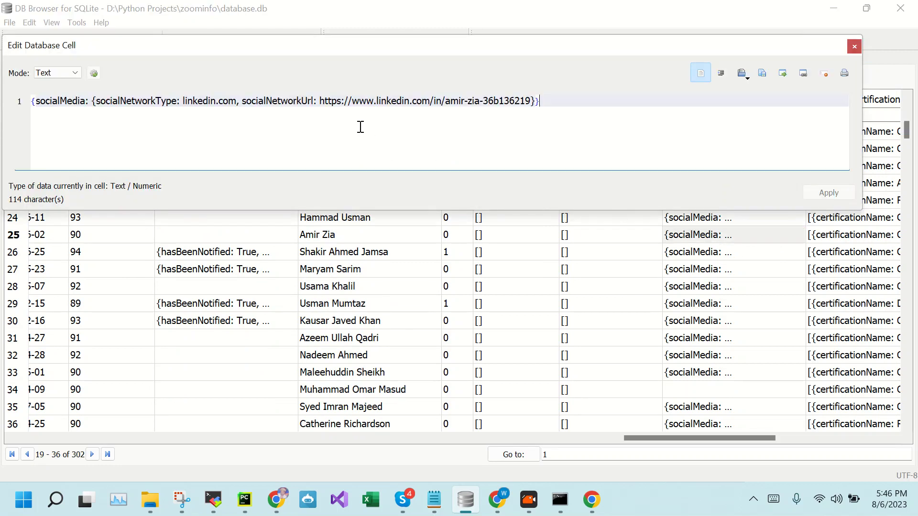
pyautogui.click(854, 47)
# Check row 67's socialUrls link, then scroll right to the publicSourcedData column
pyautogui.scroll(-14, 717, 244)
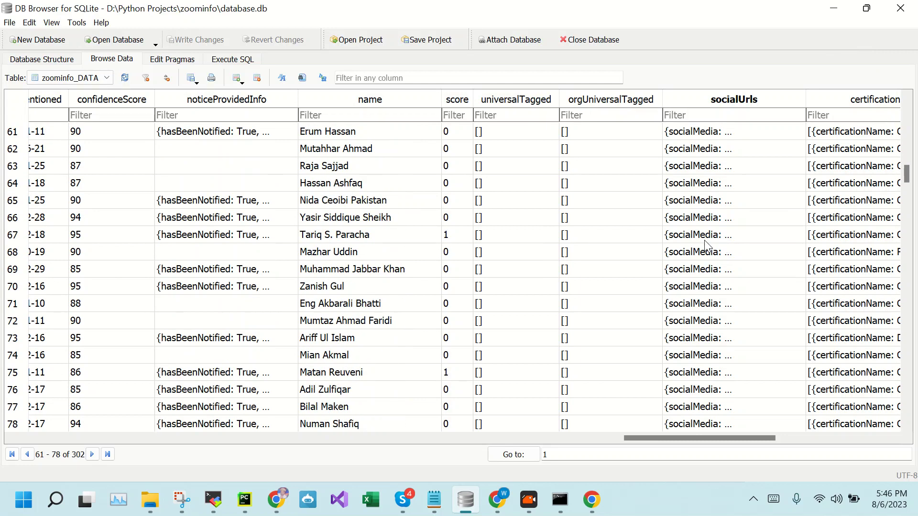
pyautogui.doubleClick(704, 238)
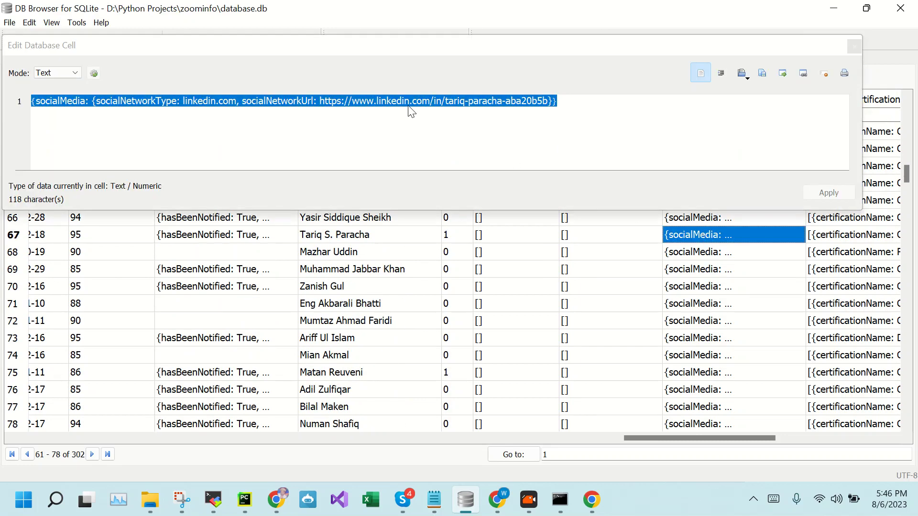
pyautogui.click(410, 102)
pyautogui.click(855, 47)
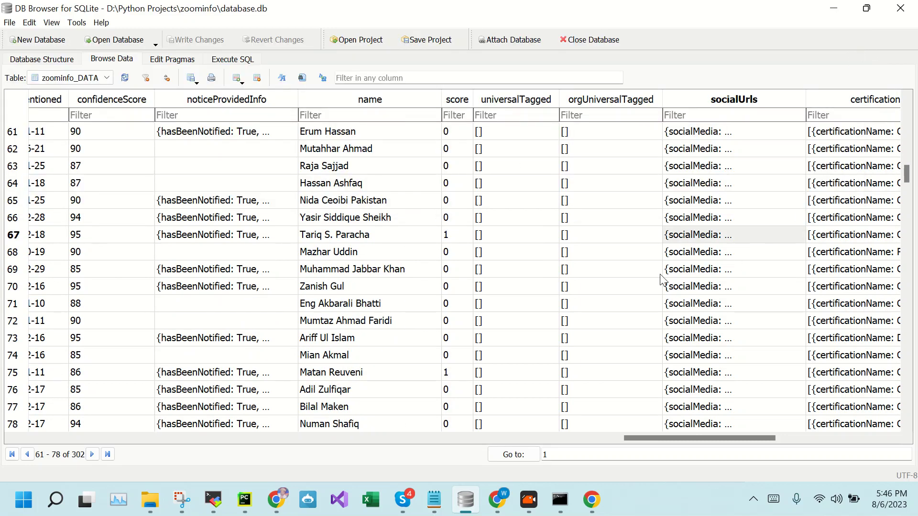
pyautogui.moveTo(678, 440); pyautogui.dragTo(771, 446)
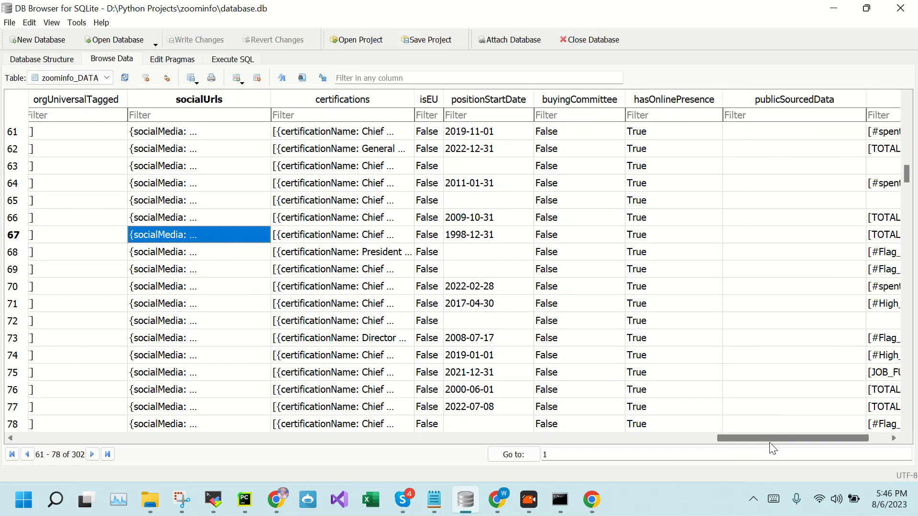
# Filter the socialUrls column by 'fac' and inspect the first matching record's social links
pyautogui.click(196, 117)
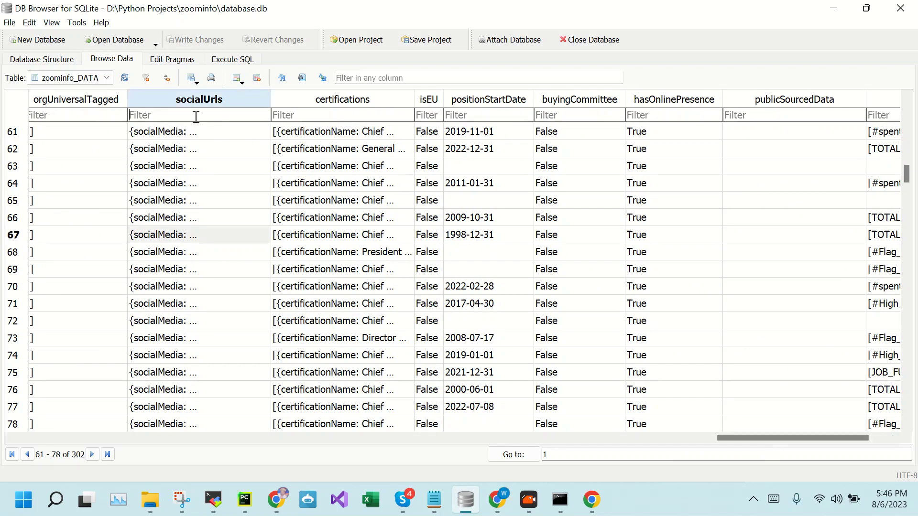
pyautogui.write('fac')
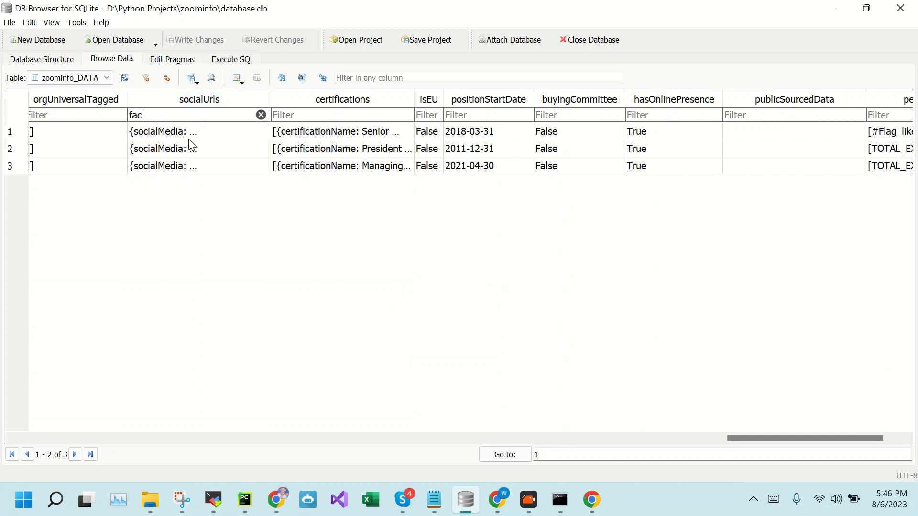
pyautogui.doubleClick(187, 130)
pyautogui.click(275, 122)
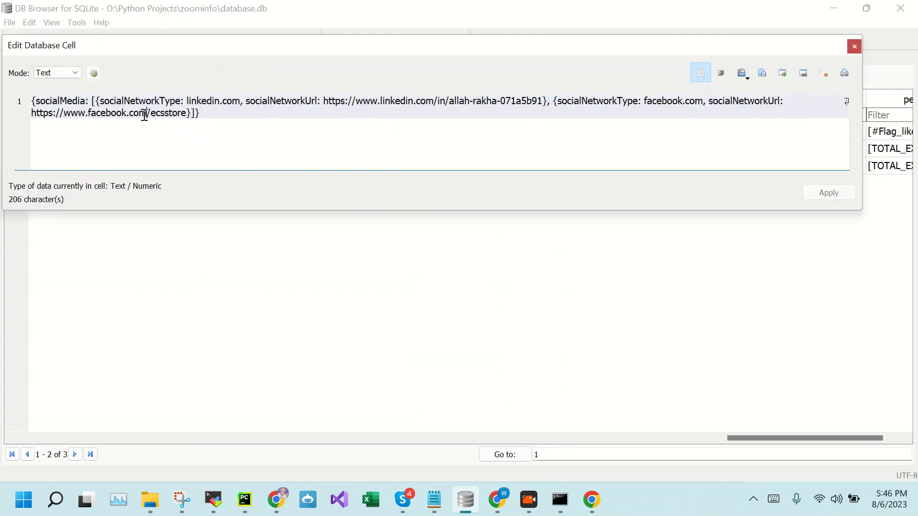
pyautogui.click(855, 46)
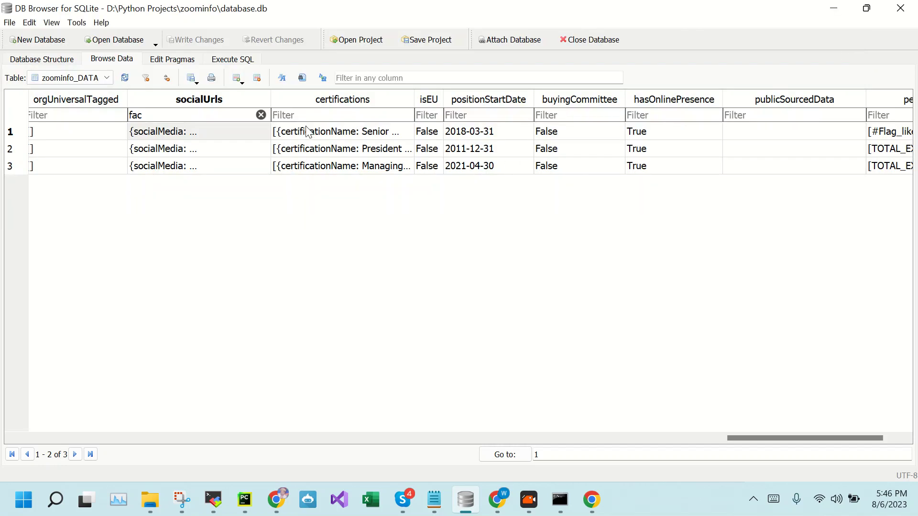
# Refilter socialUrls by 'twi', inspect the one Twitter match, then clear the filter and scroll left
pyautogui.doubleClick(193, 114)
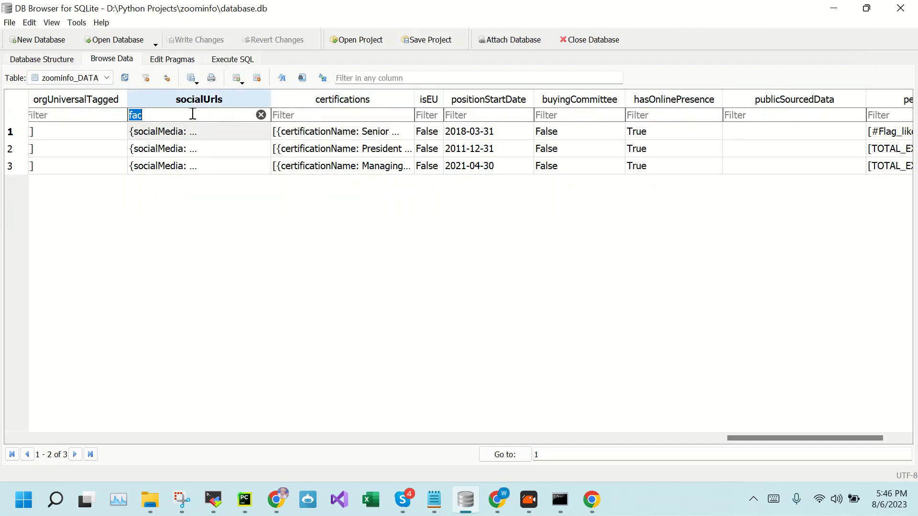
pyautogui.write('t')
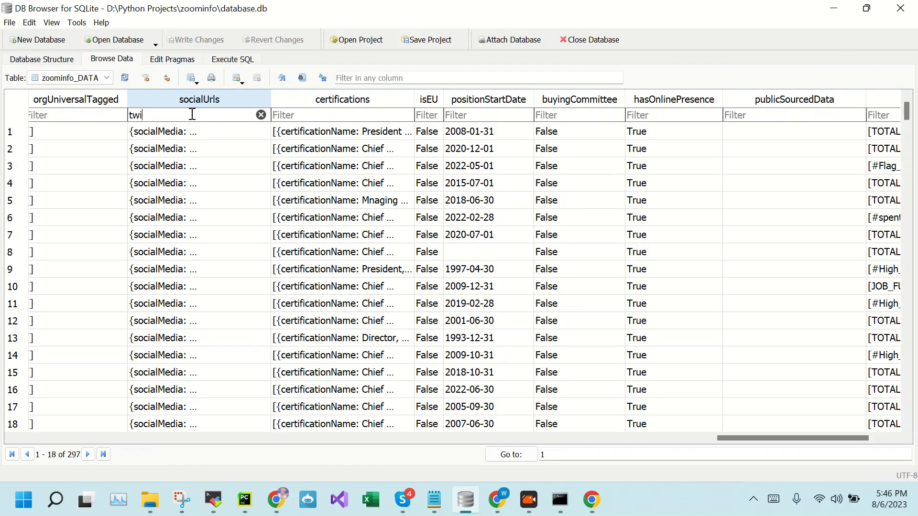
pyautogui.write('wi')
pyautogui.doubleClick(182, 133)
pyautogui.click(407, 131)
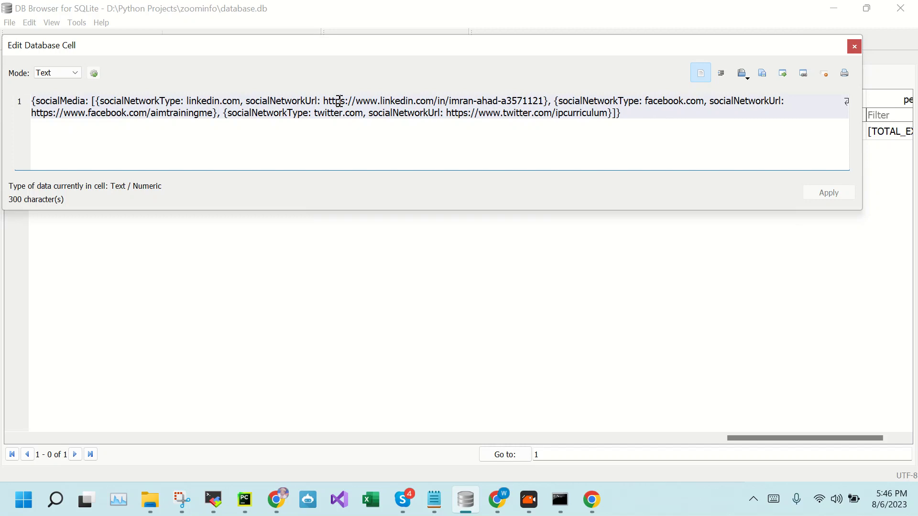
pyautogui.click(854, 46)
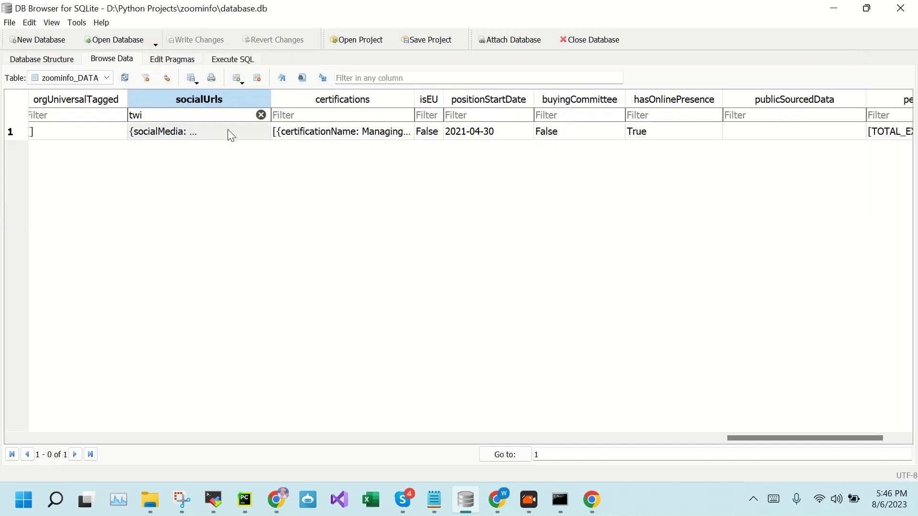
pyautogui.click(260, 115)
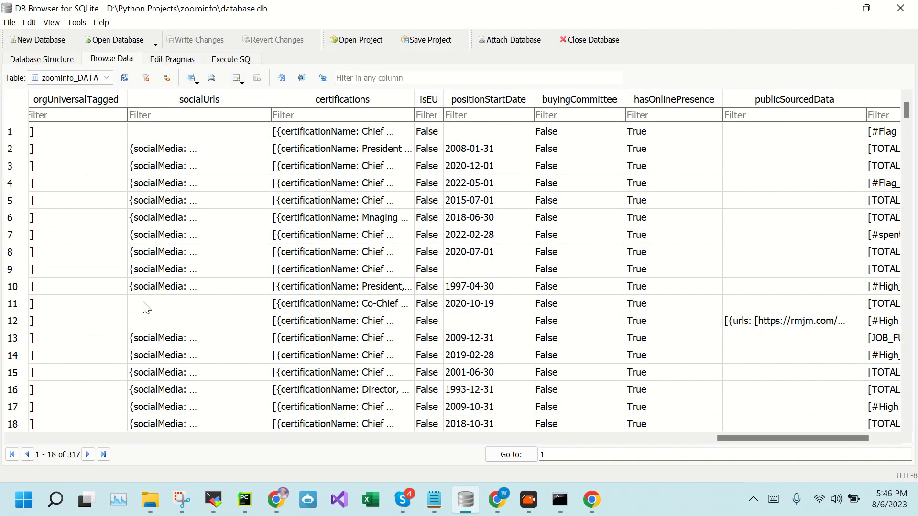
pyautogui.moveTo(816, 439); pyautogui.dragTo(114, 443)
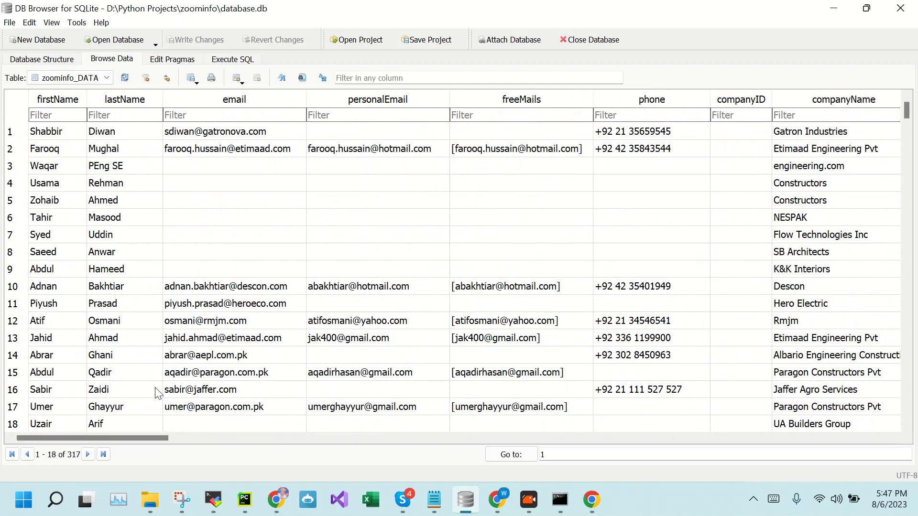